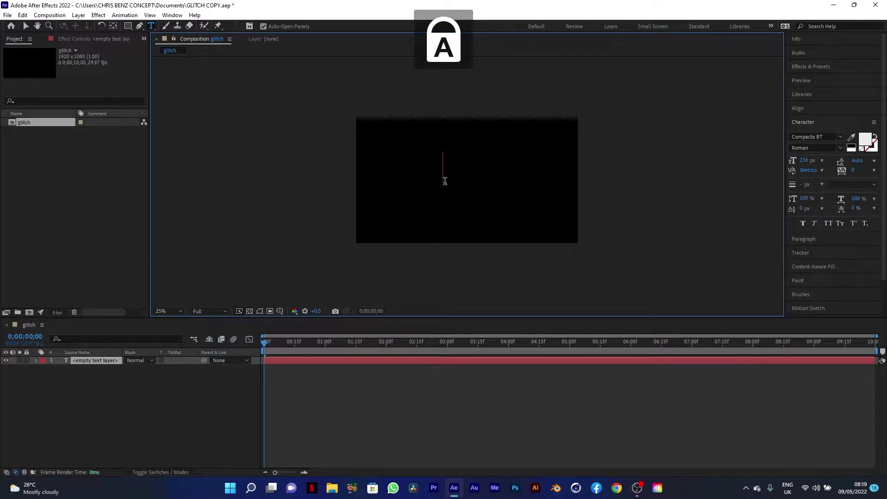
# - Enter the text DIVINE MEDIA in the empty text layer
pyautogui.write('DIV')
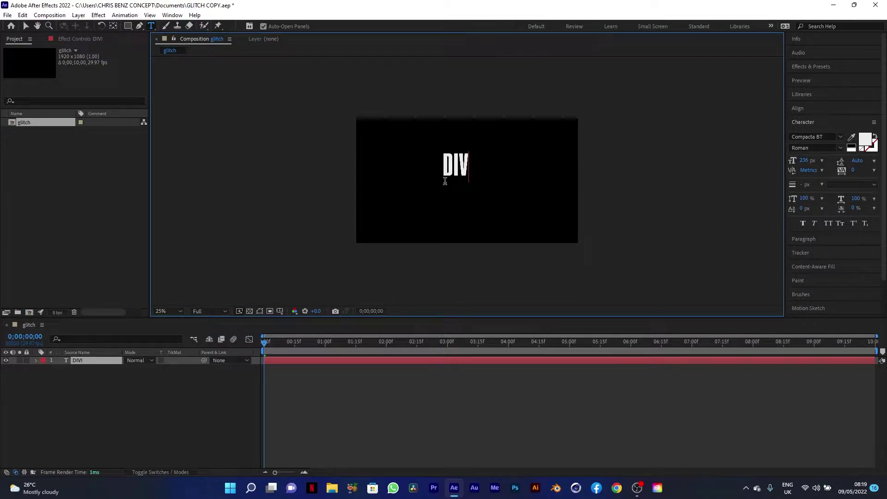
pyautogui.write('INE MED')
pyautogui.write('I')
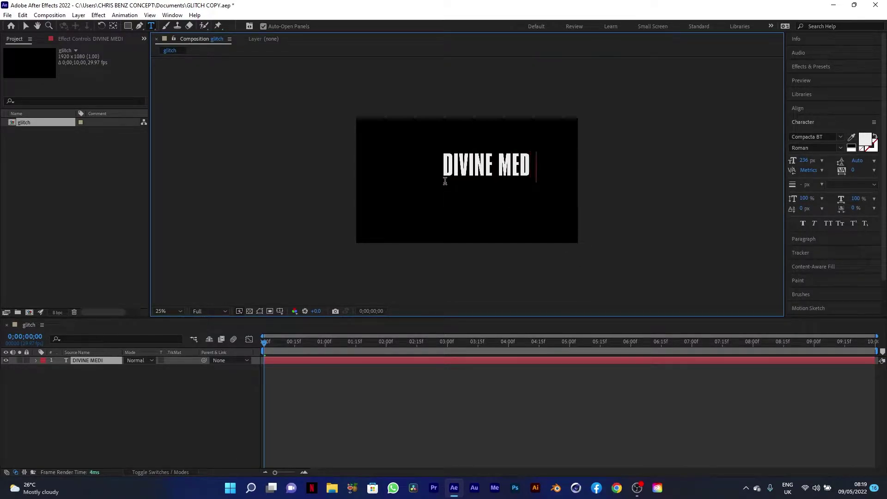
pyautogui.write('A')
pyautogui.click(107, 363)
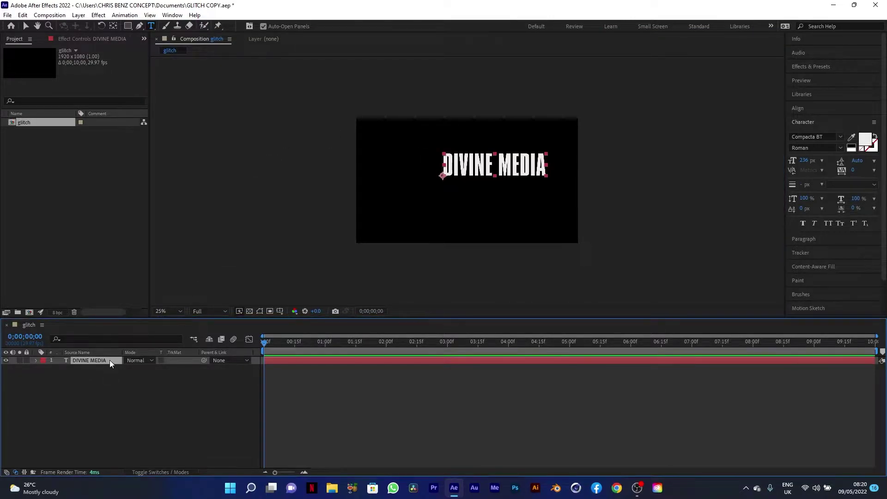
# - Center the DIVINE MEDIA layer horizontally and vertically in the composition and move its anchor point to the middle of the text
pyautogui.doubleClick(109, 360)
pyautogui.click(820, 108)
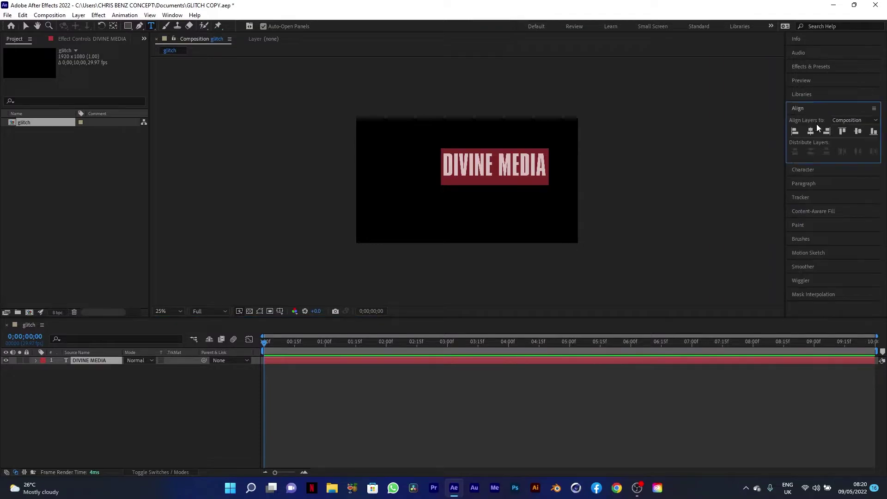
pyautogui.press('capslock')
pyautogui.click(858, 132)
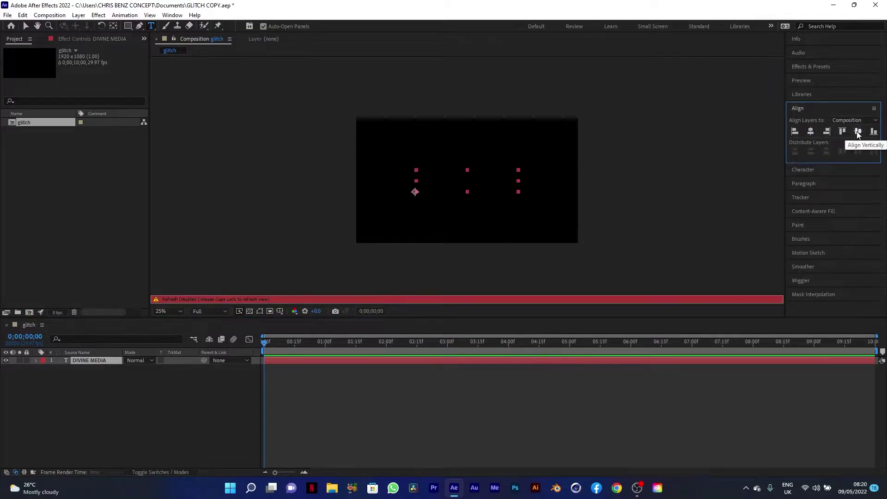
pyautogui.press('capslock')
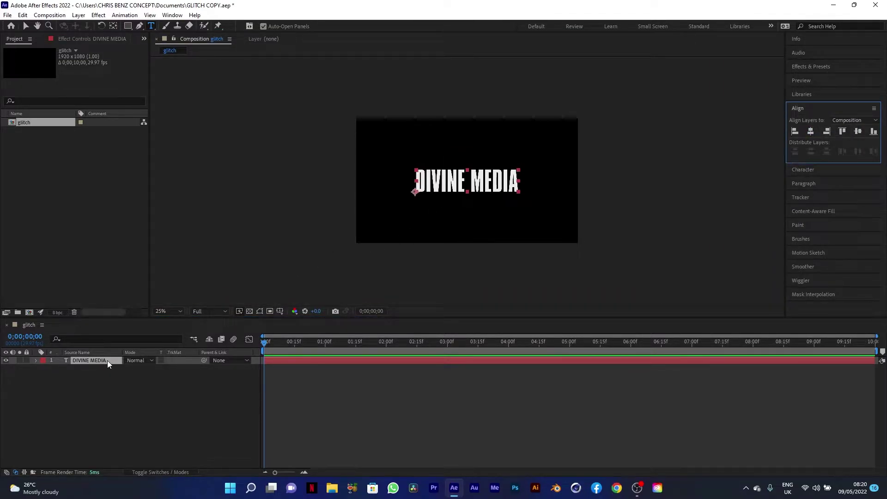
pyautogui.click(113, 26)
pyautogui.moveTo(416, 191); pyautogui.dragTo(466, 182)
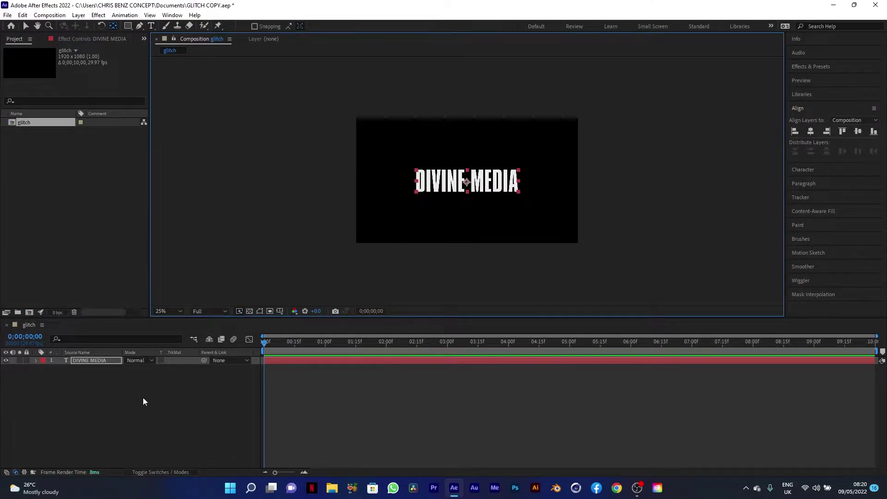
# - Pre-compose the DIVINE MEDIA layer as placeholder, moving all attributes into the new composition
pyautogui.click(112, 359)
pyautogui.press('Return')
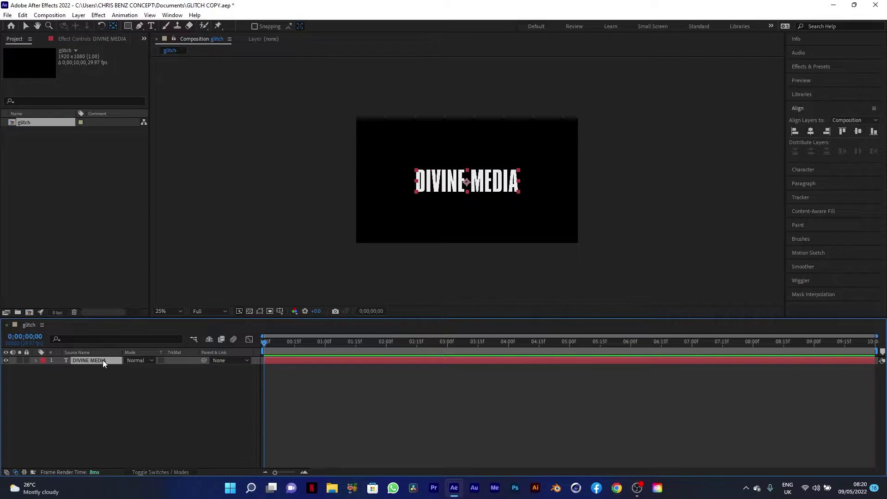
pyautogui.rightClick(103, 359)
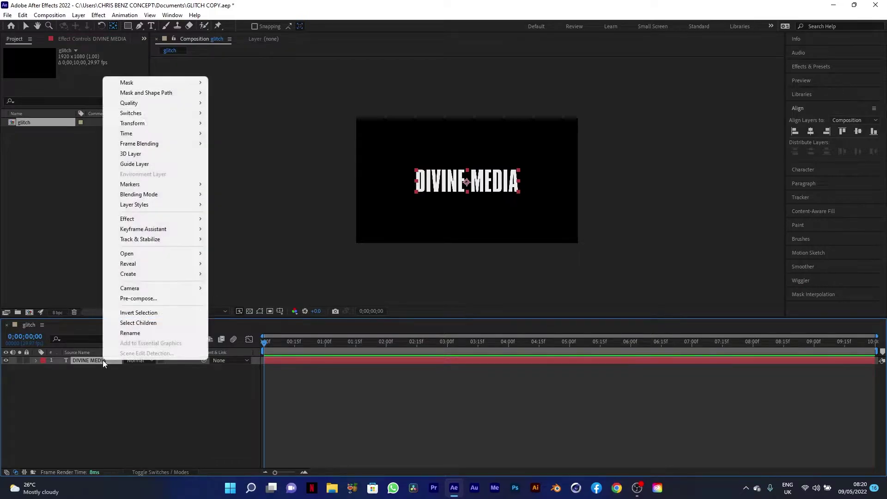
pyautogui.click(138, 298)
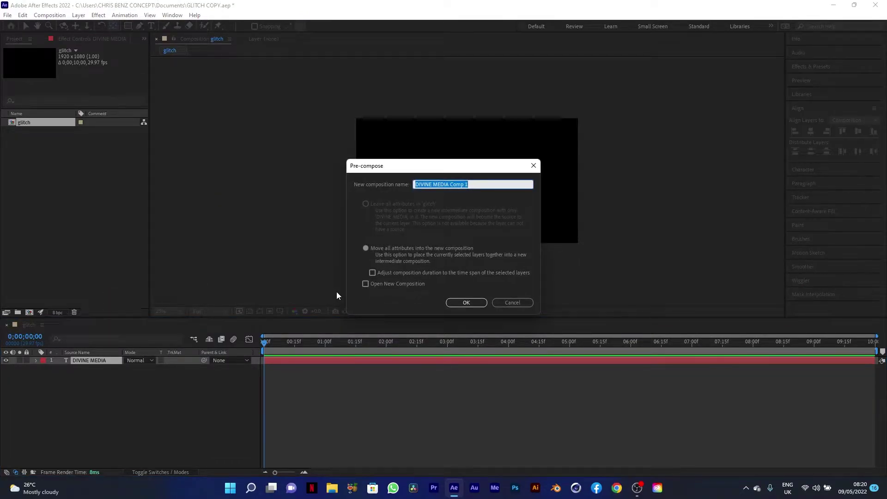
pyautogui.write('p')
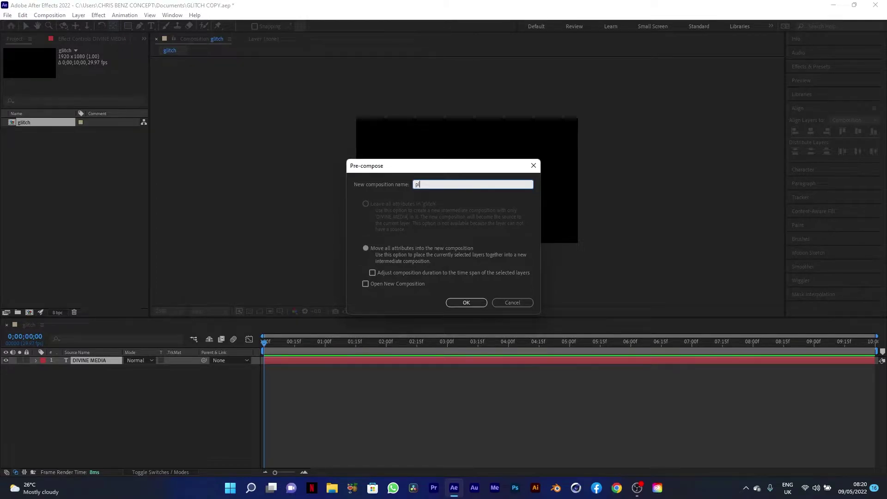
pyautogui.write('laceholde')
pyautogui.click(365, 248)
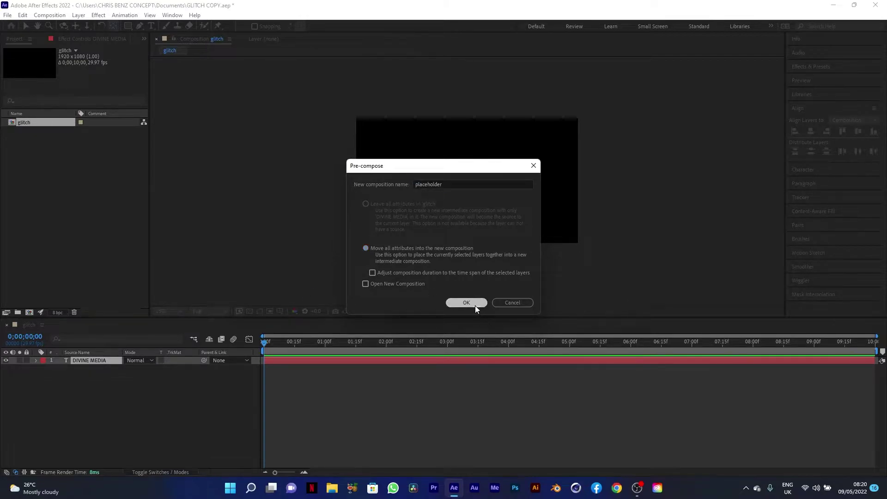
pyautogui.click(474, 305)
# - Create a new solid layer named noise in the glitch composition
pyautogui.rightClick(134, 412)
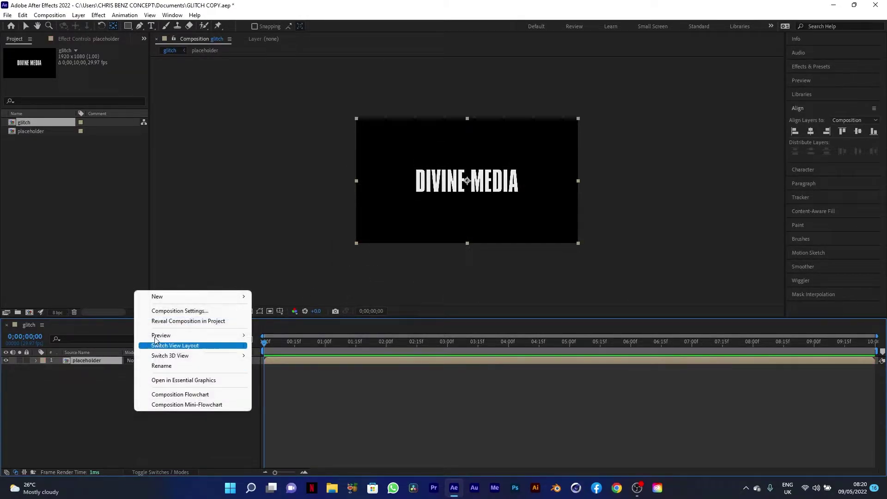
pyautogui.moveTo(165, 298)
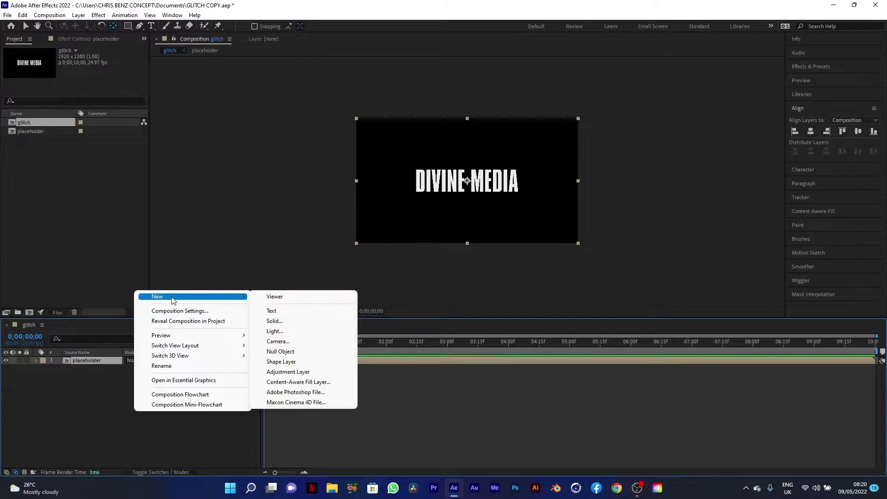
pyautogui.click(274, 320)
pyautogui.write('noise')
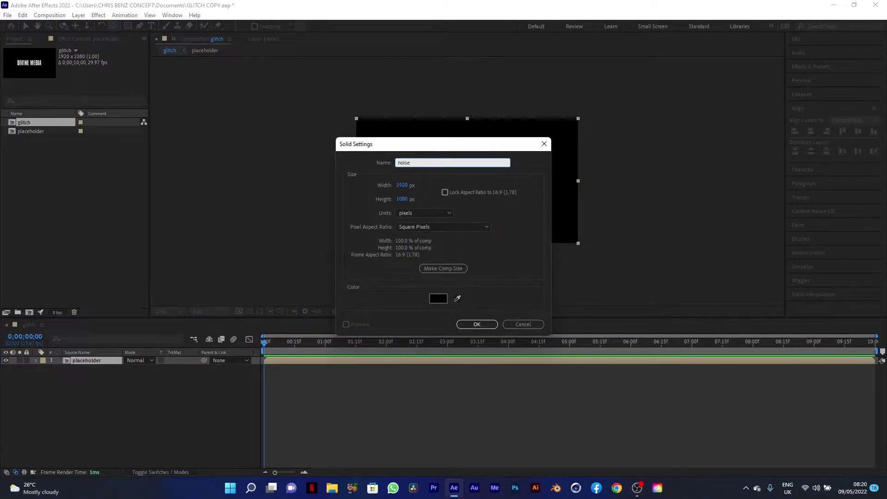
pyautogui.click(467, 324)
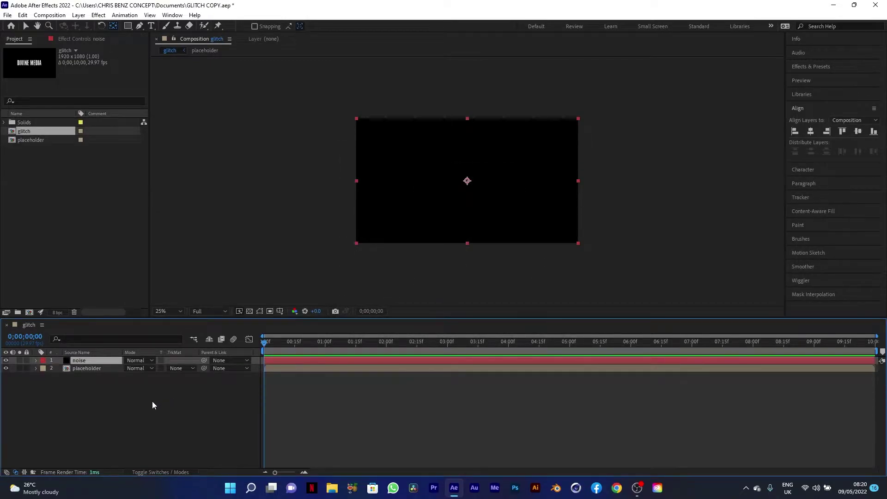
# - Apply the Fractal Noise effect to the noise layer
pyautogui.hotkey('ctrl', 'space')
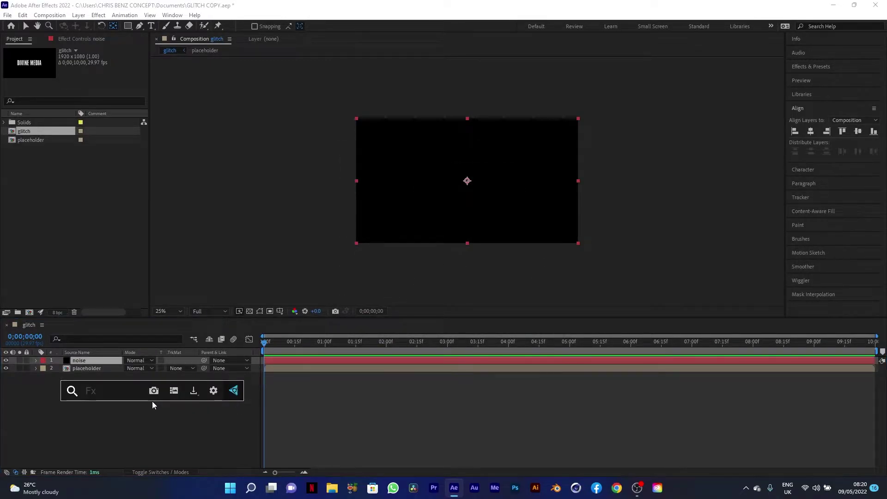
pyautogui.write('fracta')
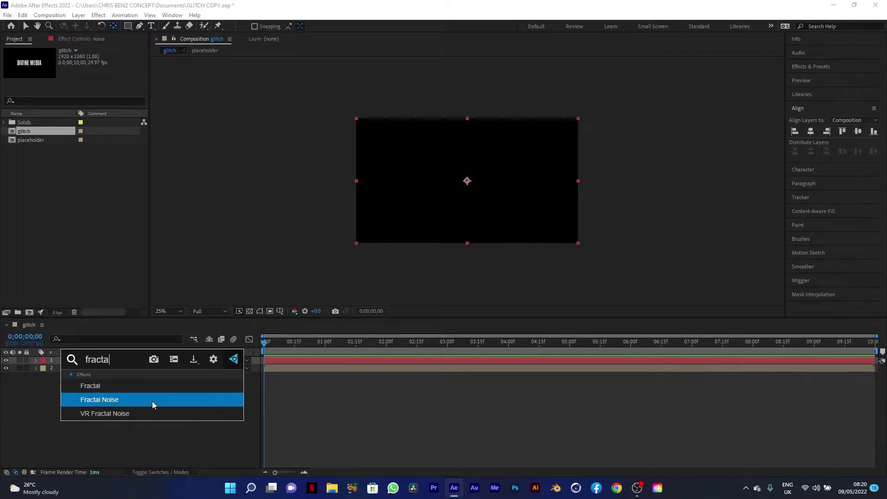
pyautogui.click(152, 402)
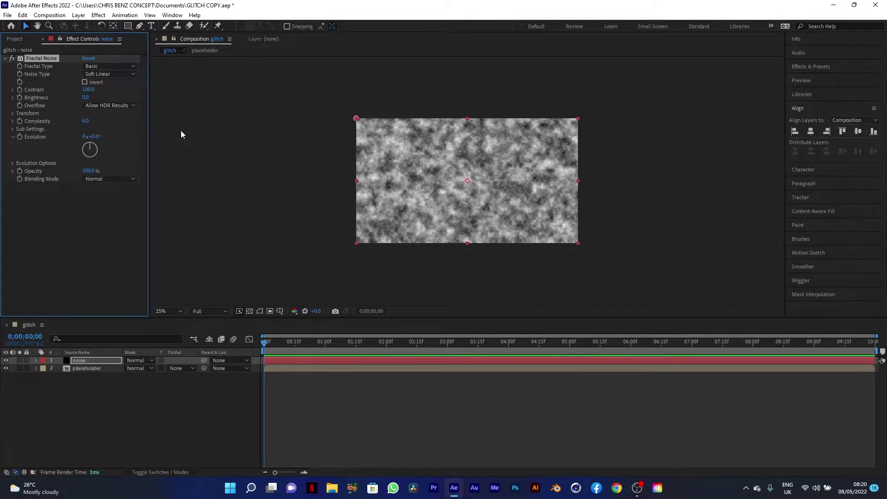
# - Set the Fractal Noise fractal type to Max and its noise type to Block
pyautogui.click(96, 67)
pyautogui.click(105, 160)
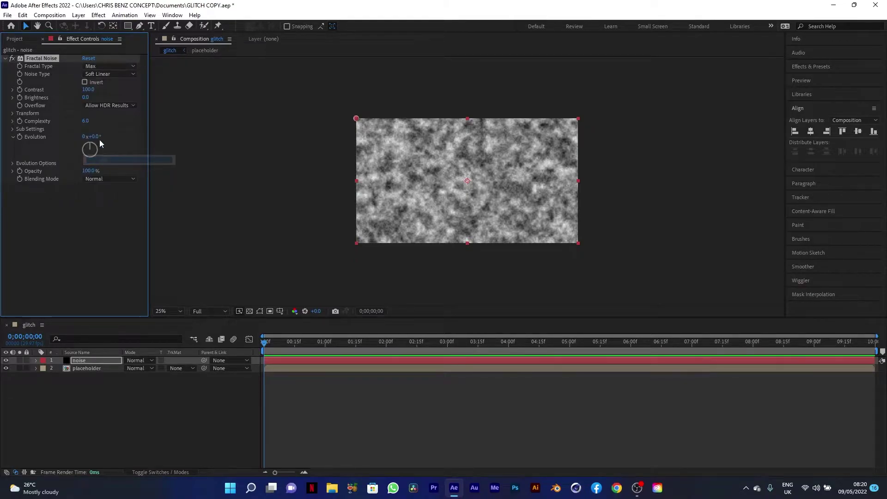
pyautogui.click(94, 75)
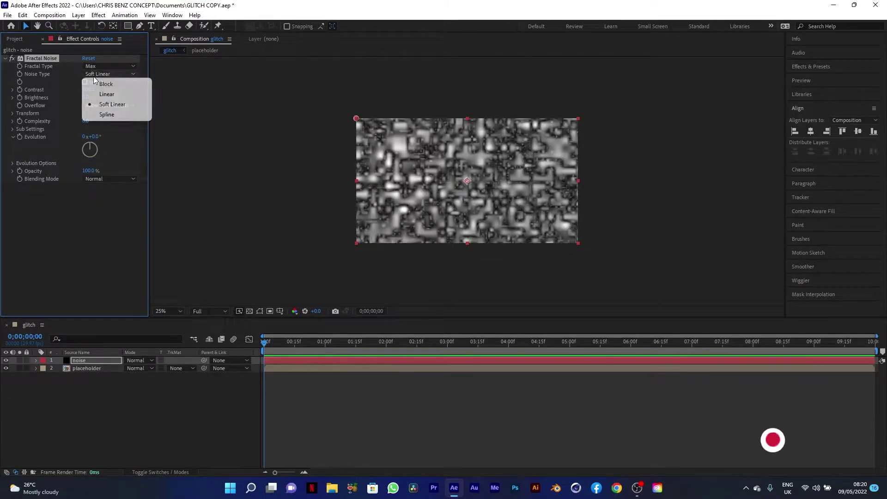
pyautogui.click(102, 85)
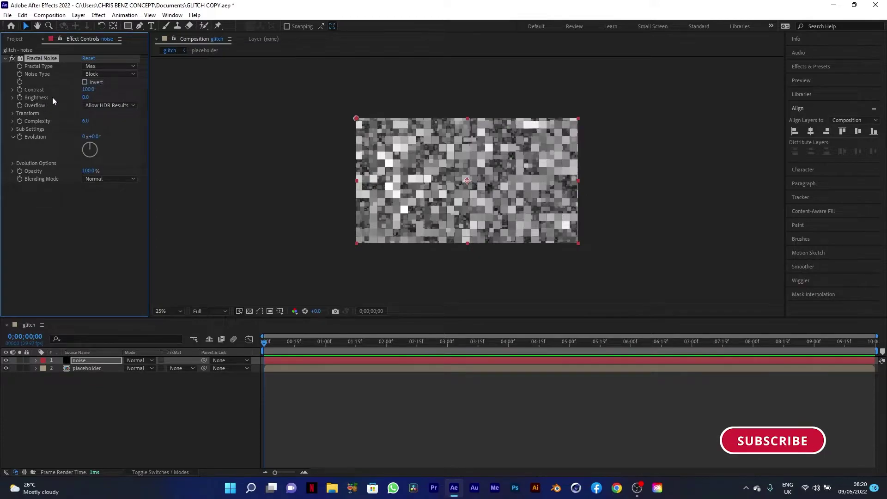
# - Set the Fractal Noise contrast to 180 and brightness to -25
pyautogui.click(89, 90)
pyautogui.write('180')
pyautogui.press('Return')
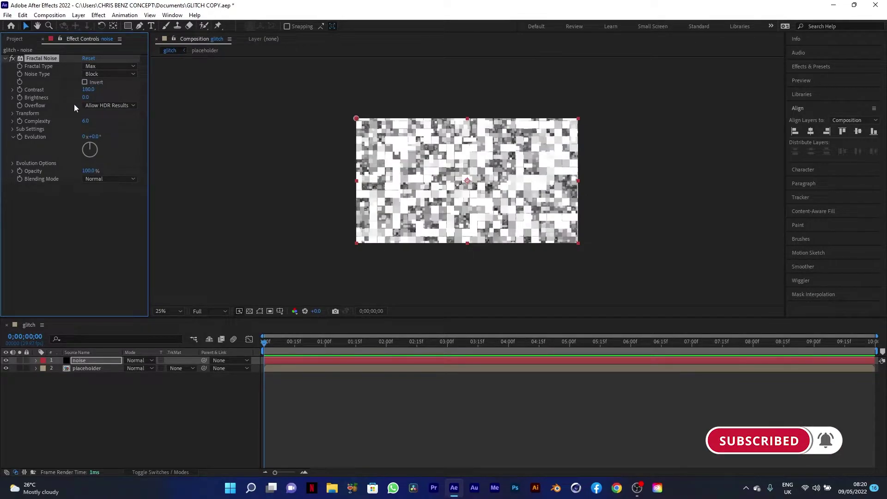
pyautogui.click(86, 97)
pyautogui.write('-25')
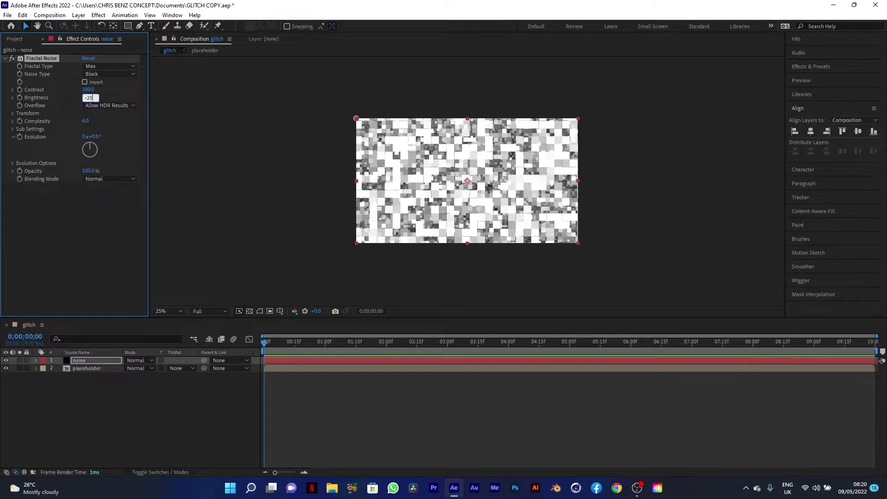
pyautogui.press('Return')
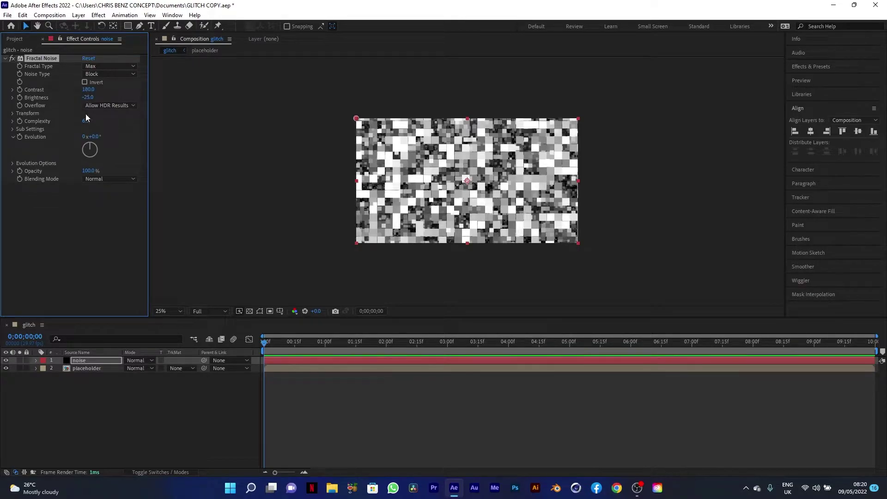
# - Turn off uniform scaling in the Fractal Noise transform settings and set the scale width to 6000
pyautogui.click(13, 114)
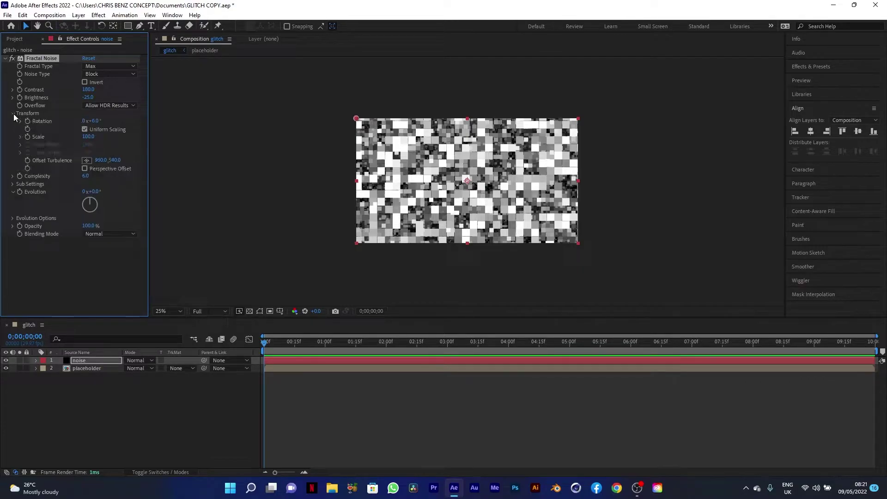
pyautogui.click(84, 129)
pyautogui.click(90, 145)
pyautogui.write('6000')
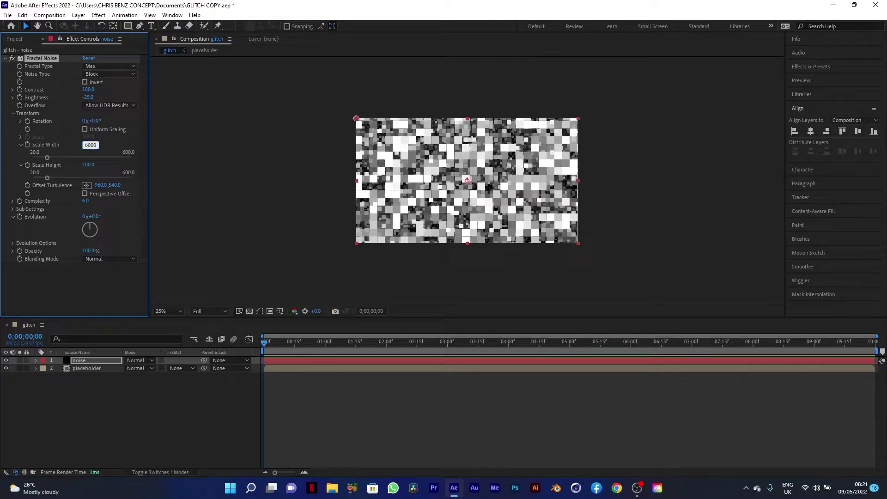
pyautogui.press('Return')
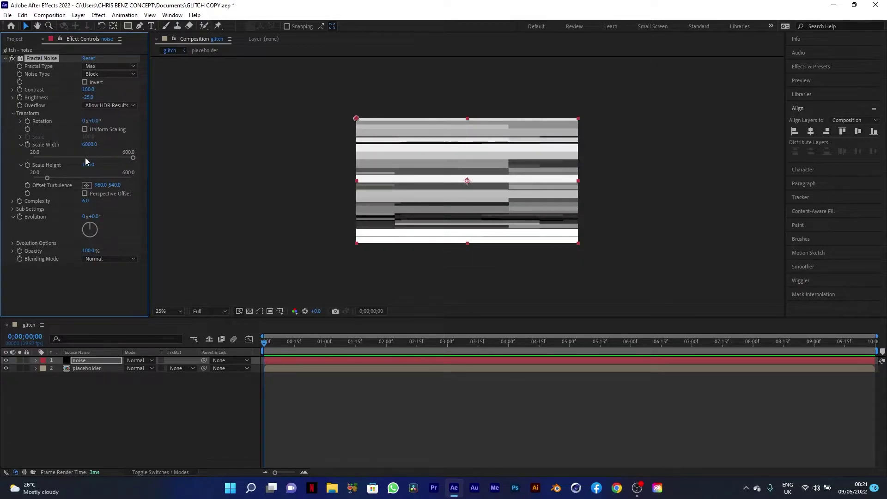
# - Add the expression time*1000 to the Fractal Noise evolution and scrub the timeline to preview the animation
pyautogui.keyDown('alt'); pyautogui.click(20, 217); pyautogui.keyUp('alt')
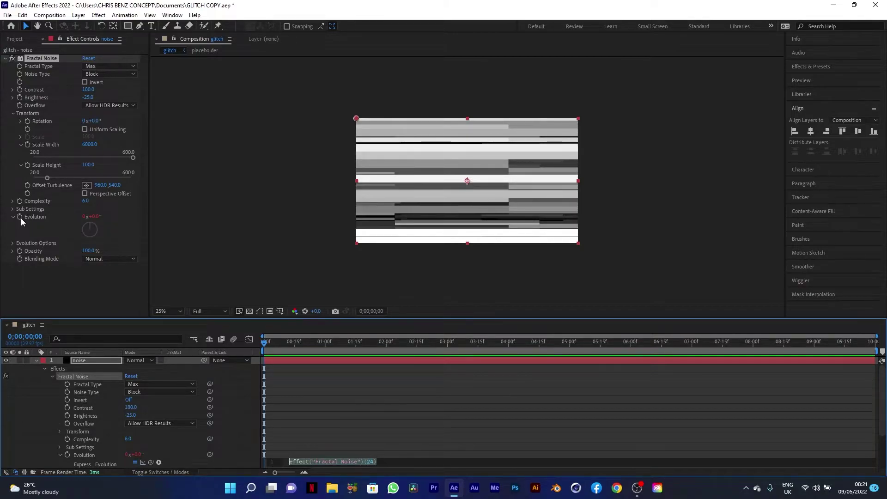
pyautogui.write('time')
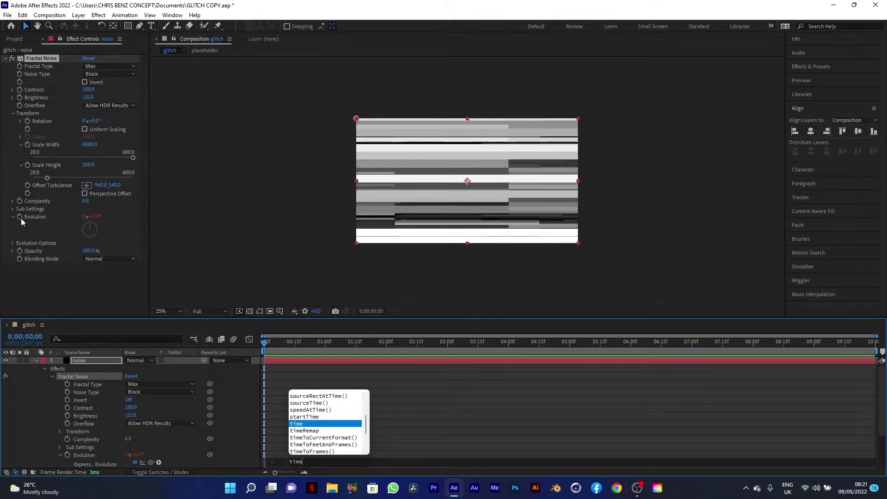
pyautogui.write('*1000')
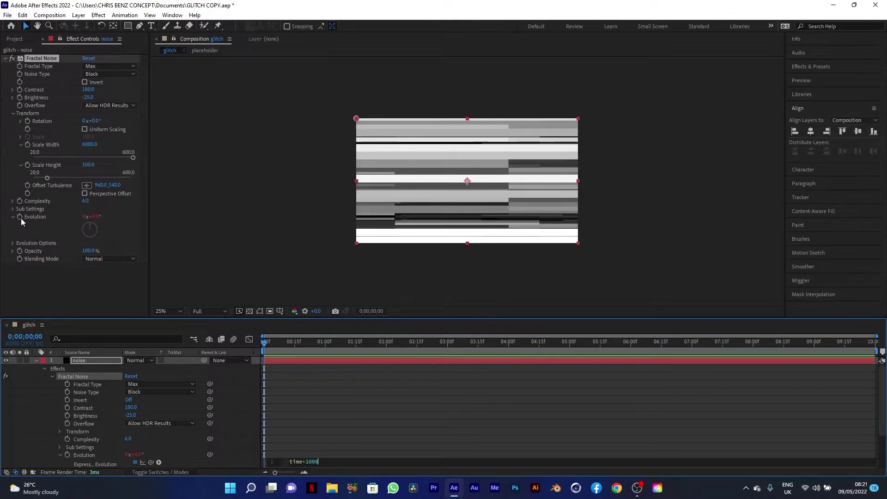
pyautogui.click(242, 467)
pyautogui.click(279, 342)
pyautogui.moveTo(280, 343); pyautogui.dragTo(156, 344)
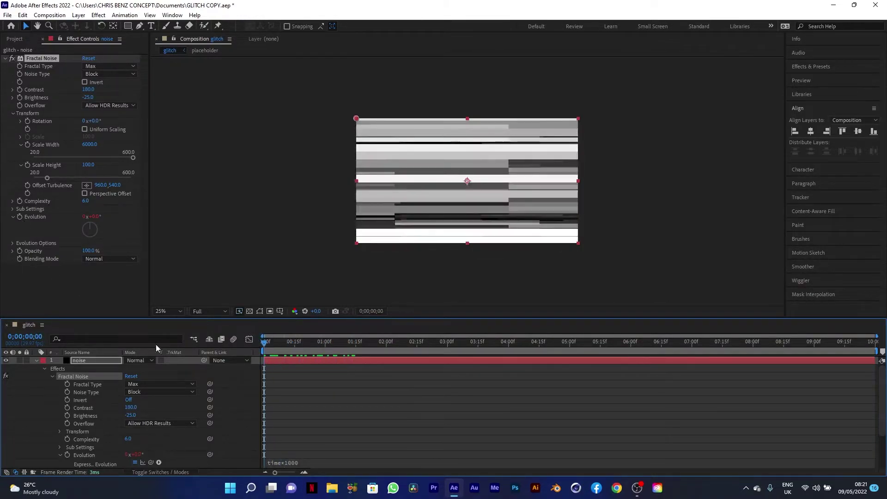
pyautogui.click(37, 361)
# - Collapse the noise layer's properties and apply the Linear Wipe effect to it
pyautogui.click(98, 360)
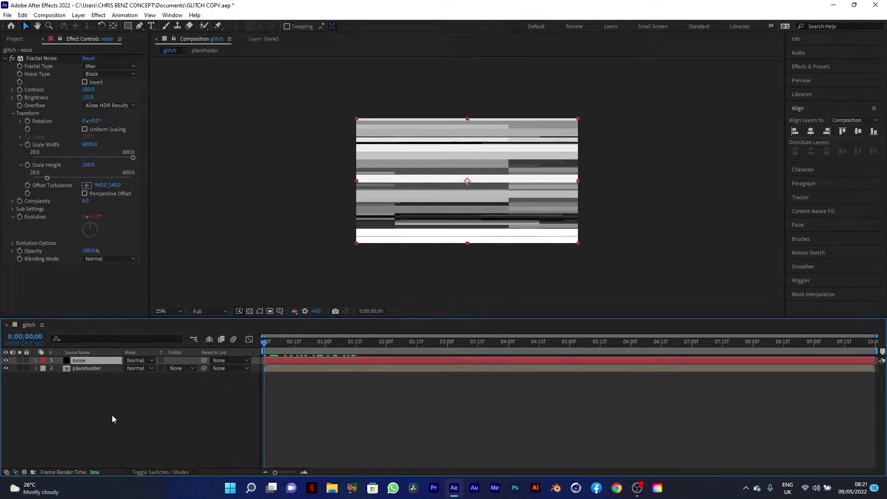
pyautogui.hotkey('ctrl', 'space')
pyautogui.write('lin')
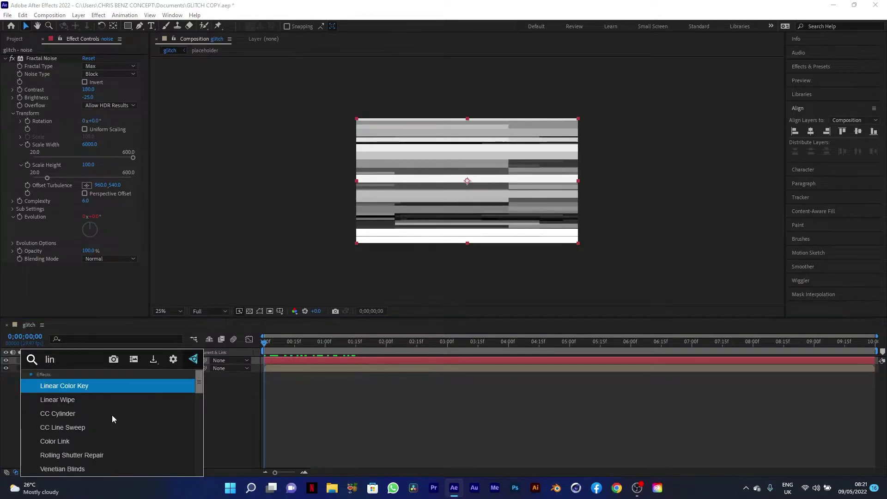
pyautogui.write('ear')
pyautogui.press('Down')
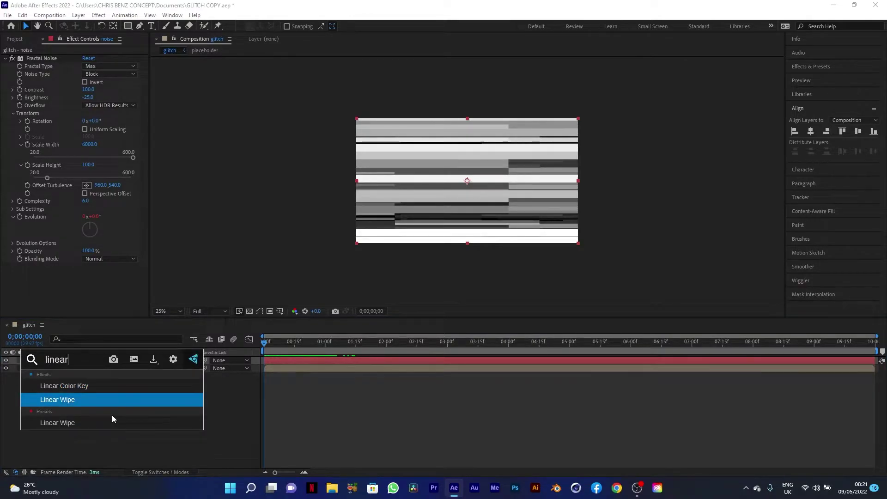
pyautogui.press('Return')
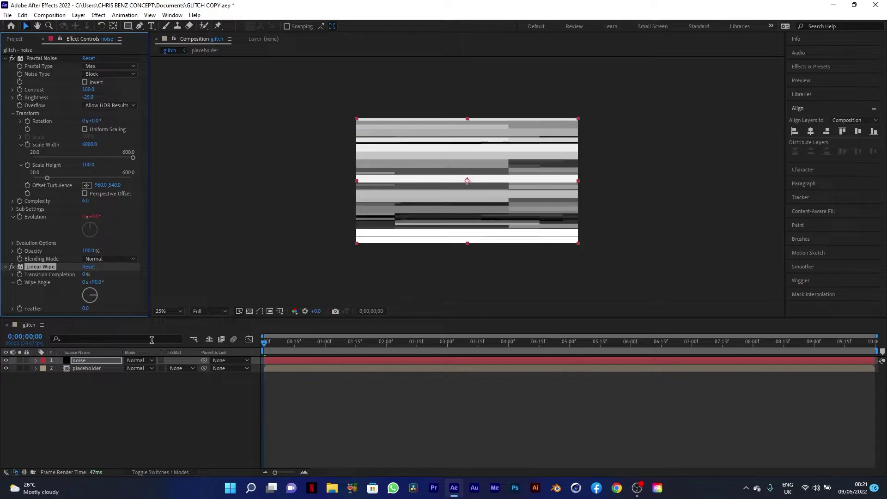
# - Add a Linear Wipe Transition Completion keyframe of 0% at 0;00;00;26 on the noise layer and reveal its keyframes
pyautogui.click(104, 360)
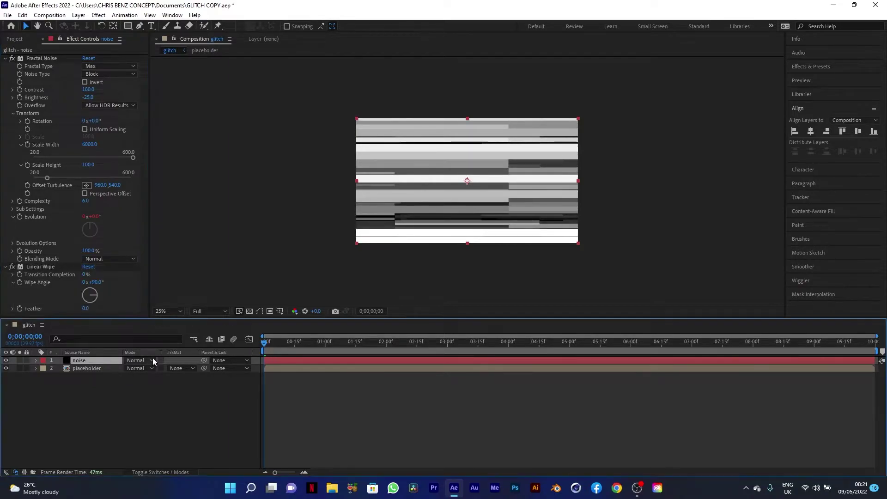
pyautogui.moveTo(268, 347); pyautogui.dragTo(317, 344)
pyautogui.click(29, 274)
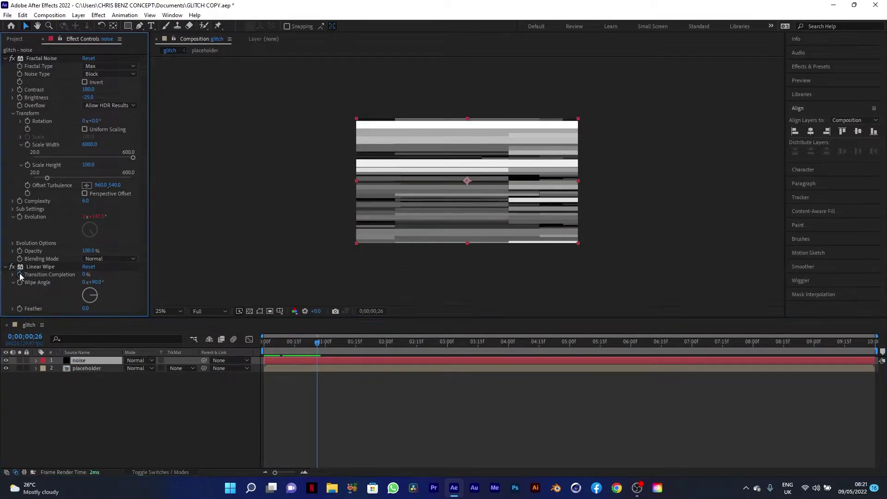
pyautogui.click(99, 361)
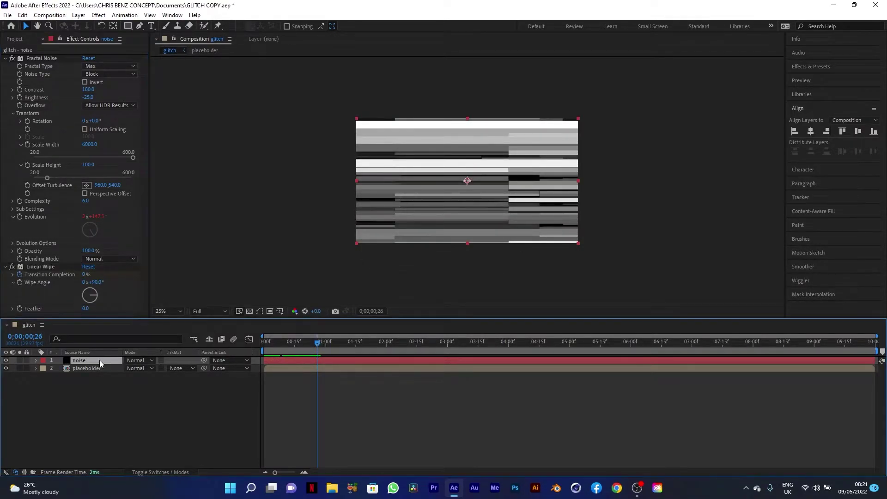
pyautogui.press('u')
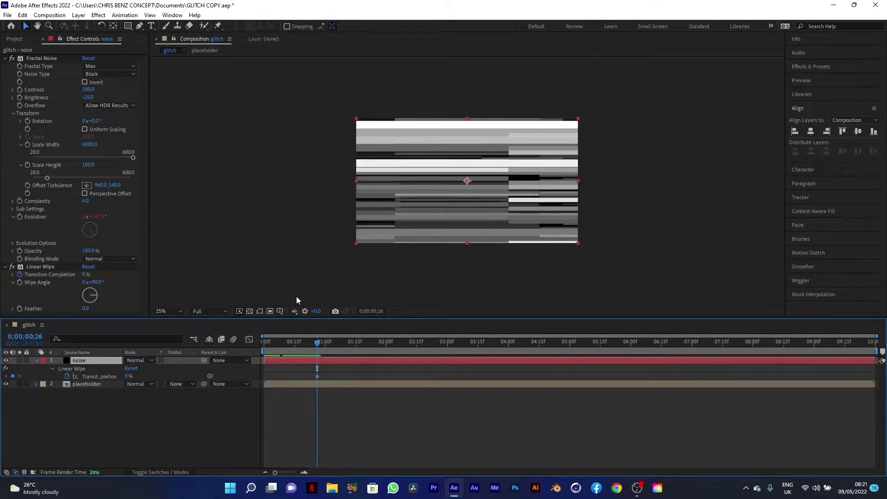
# - Set Transition Completion to 100% at 0;00;01;15 and preview the wipe in the timeline
pyautogui.moveTo(317, 349); pyautogui.dragTo(355, 350)
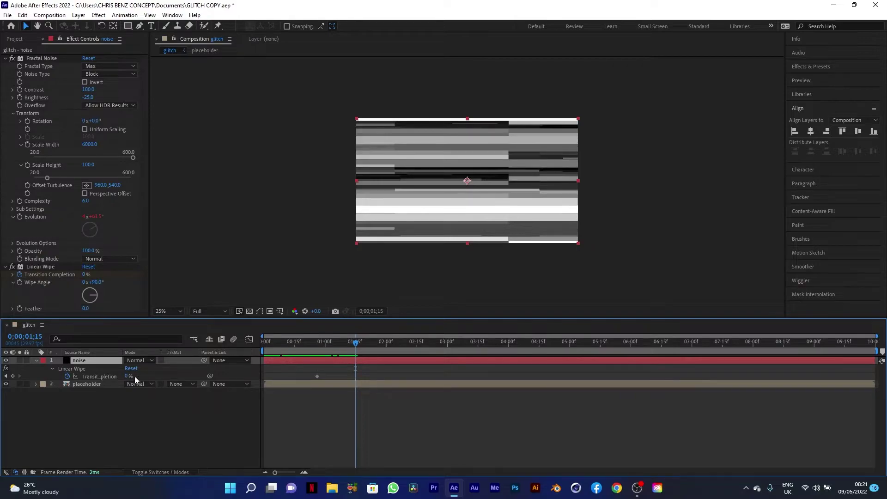
pyautogui.click(86, 275)
pyautogui.write('100')
pyautogui.press('Return')
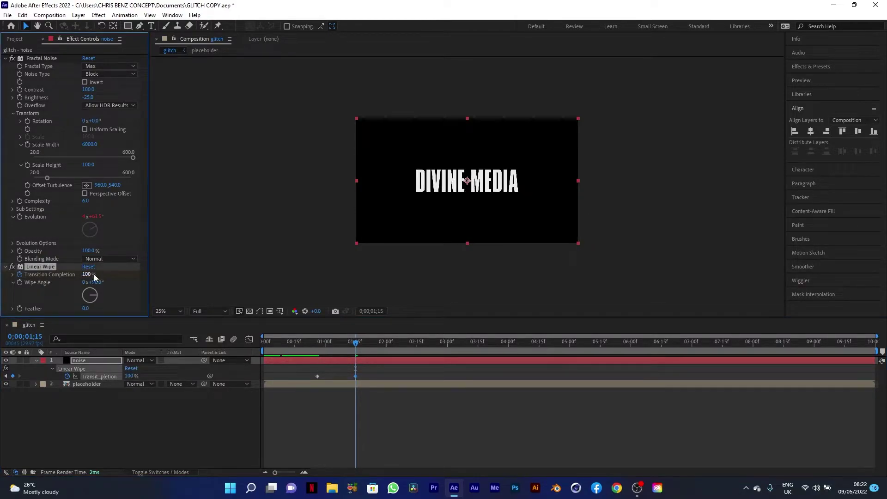
pyautogui.click(290, 347)
pyautogui.moveTo(291, 347); pyautogui.dragTo(356, 363)
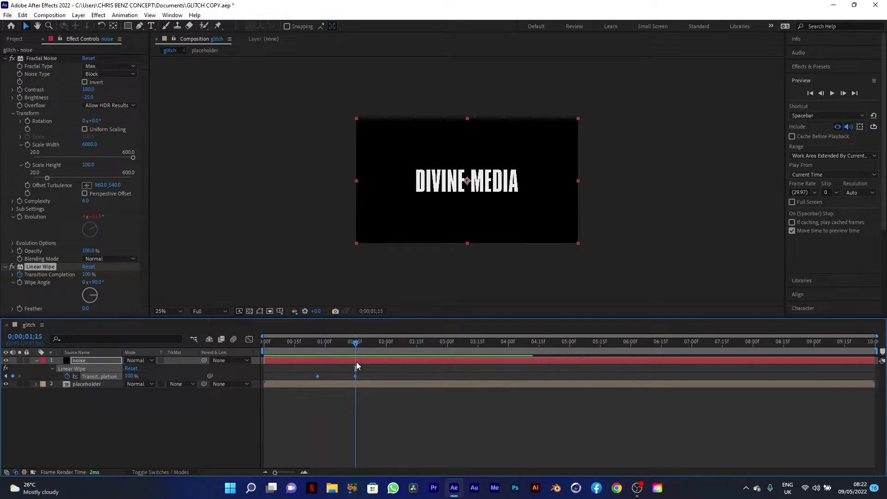
# - Pre-compose the noise layer as map, moving all attributes into the new composition
pyautogui.click(96, 365)
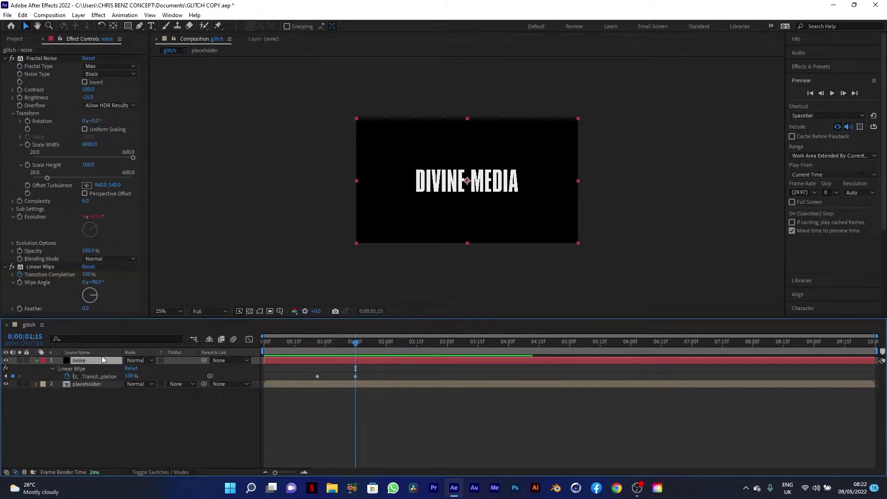
pyautogui.click(36, 362)
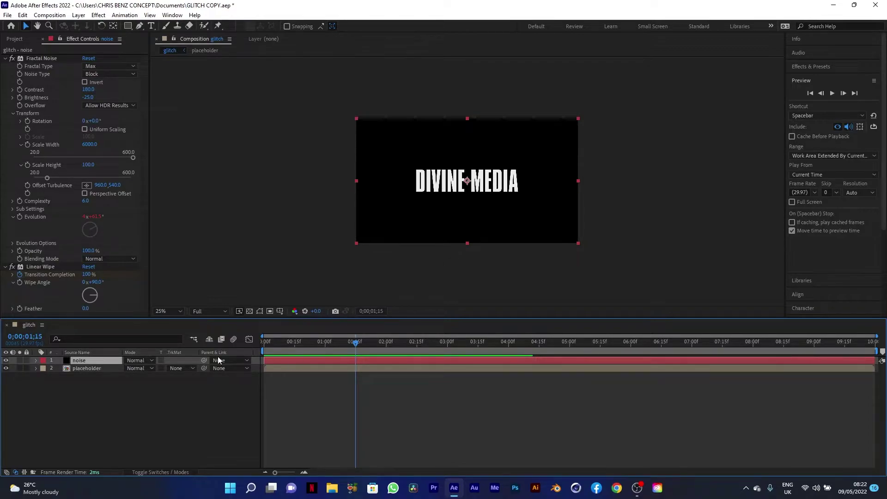
pyautogui.rightClick(98, 359)
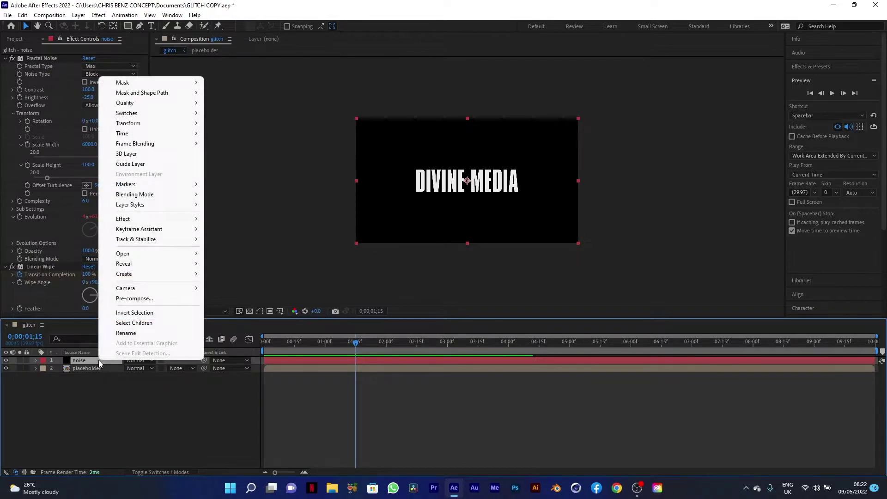
pyautogui.click(135, 299)
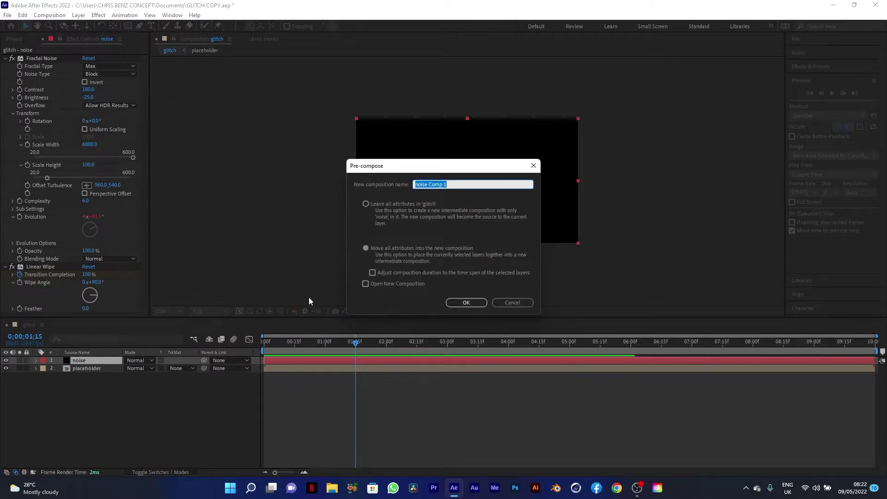
pyautogui.write('map')
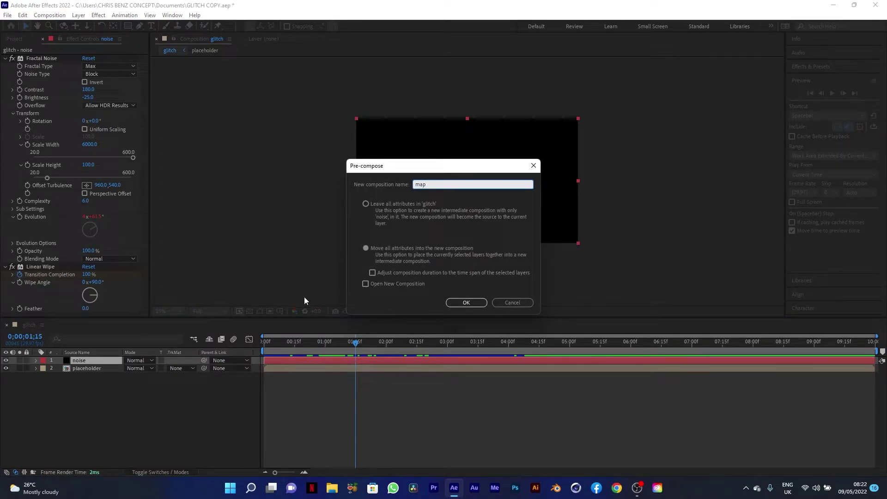
pyautogui.click(365, 248)
pyautogui.click(459, 303)
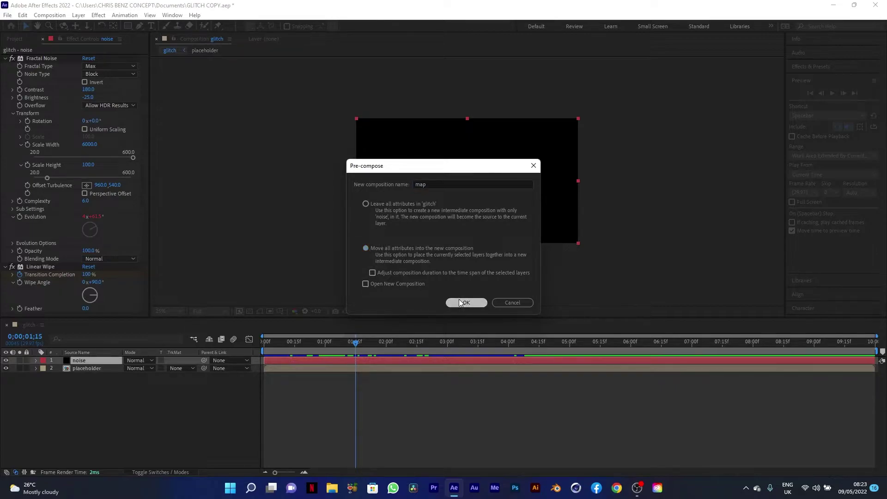
# - Add a new adjustment layer above the map layer and apply the Displacement Map effect to it
pyautogui.moveTo(292, 341); pyautogui.dragTo(321, 344)
pyautogui.rightClick(132, 408)
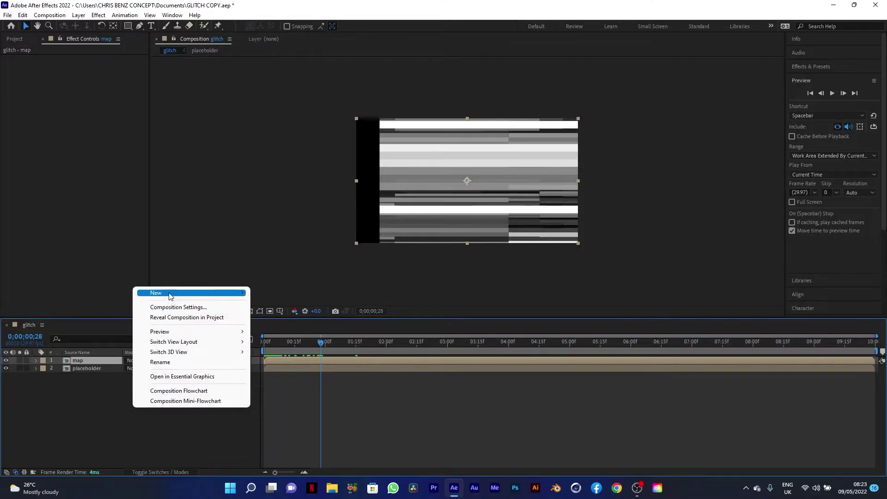
pyautogui.moveTo(171, 294)
pyautogui.click(287, 368)
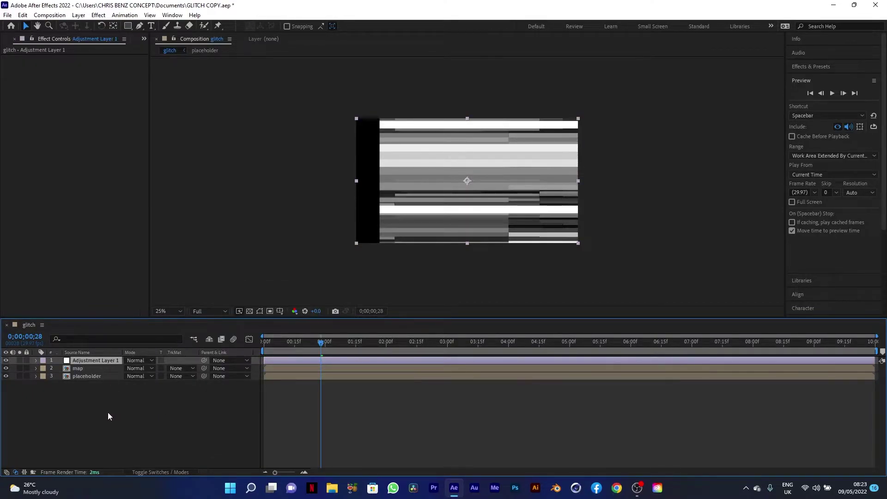
pyautogui.hotkey('ctrl', 'space')
pyautogui.write('dis')
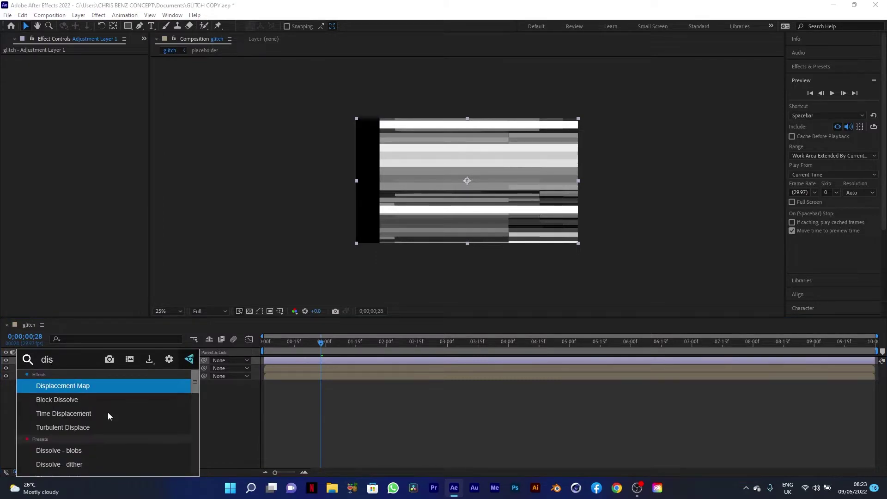
pyautogui.press('Return')
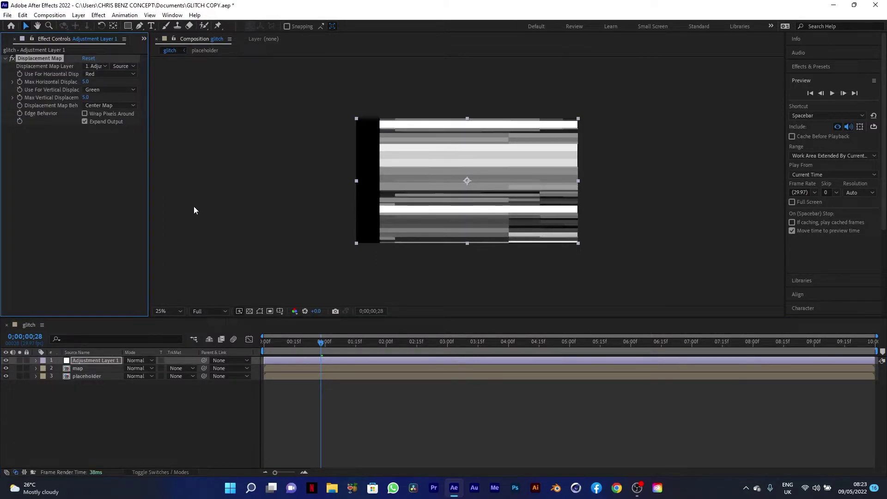
# - Hide the map layer, choose map as the Displacement Map layer, and scrub the first frames to preview the distortion
pyautogui.click(5, 368)
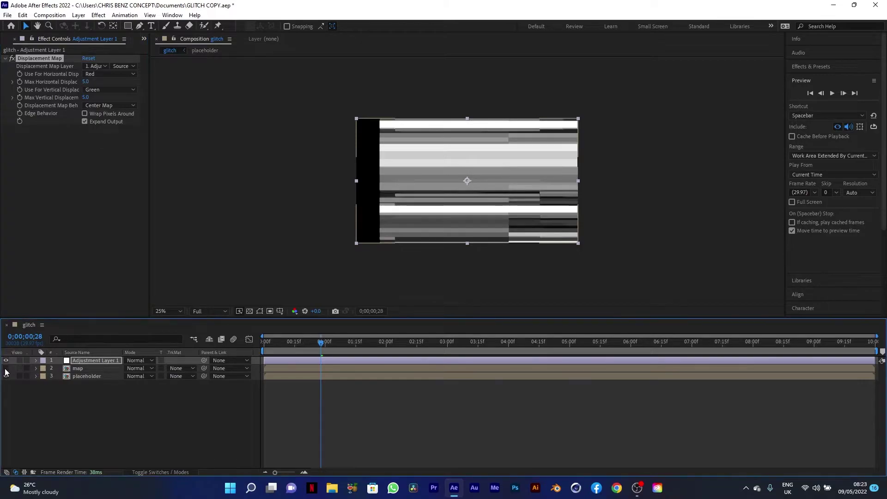
pyautogui.click(268, 342)
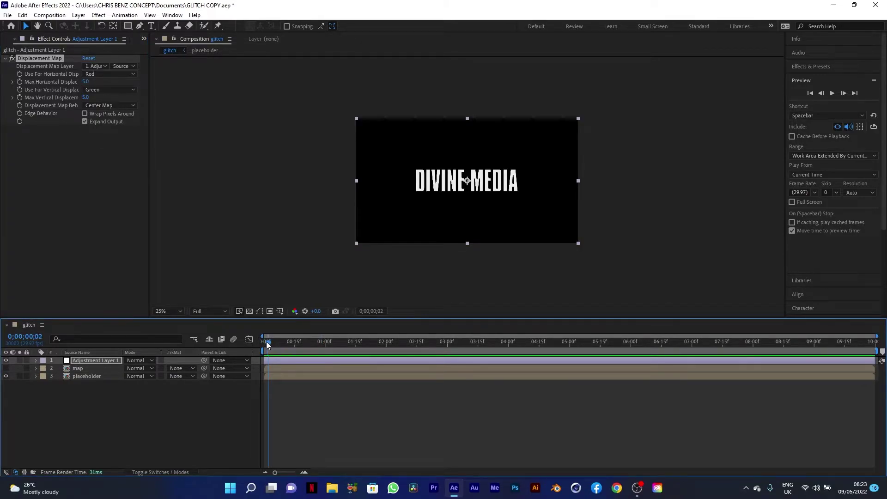
pyautogui.click(97, 67)
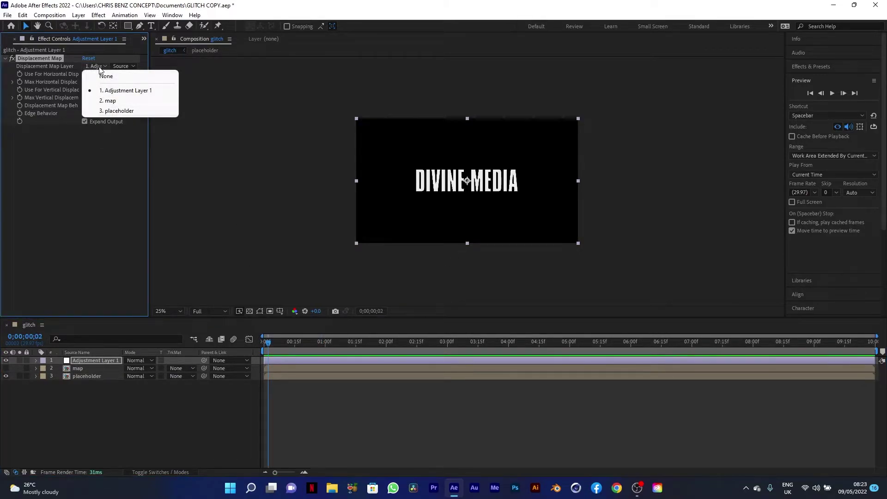
pyautogui.click(110, 100)
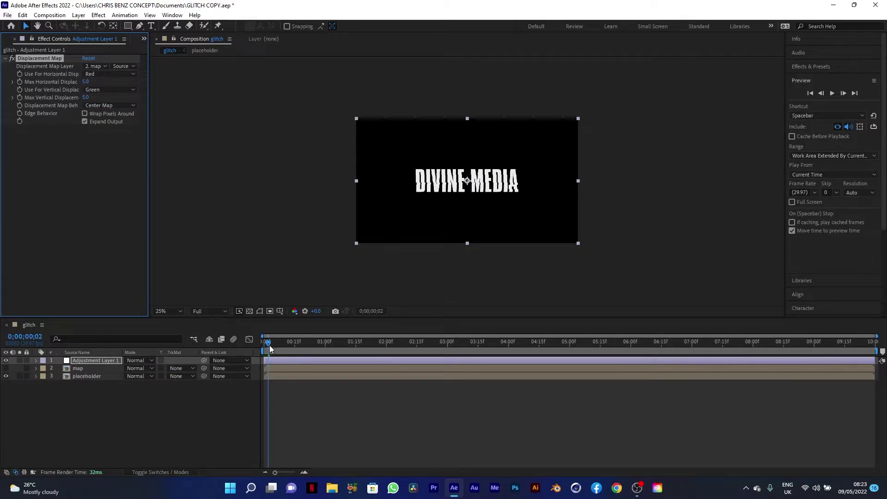
pyautogui.moveTo(268, 343)
pyautogui.mouseDown()
pyautogui.moveTo(290, 341)
pyautogui.moveTo(255, 346)
pyautogui.moveTo(285, 345)
pyautogui.moveTo(262, 355)
pyautogui.moveTo(293, 353)
pyautogui.moveTo(272, 358)
pyautogui.mouseUp()
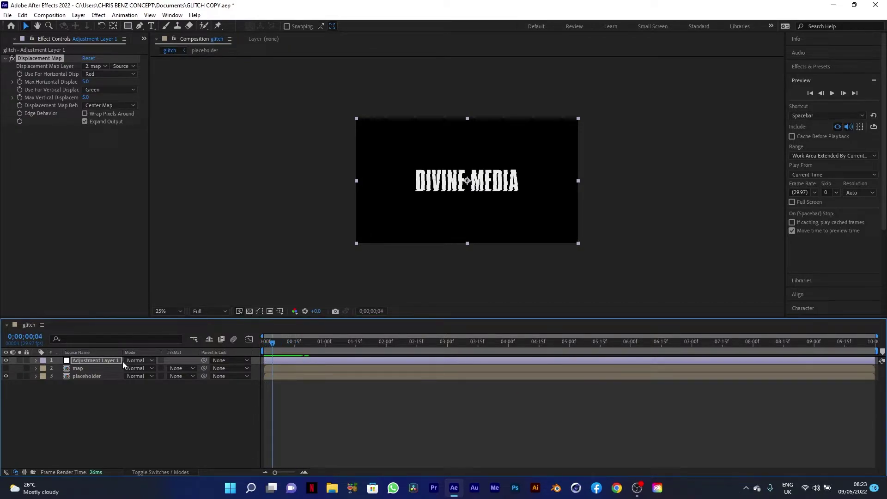
pyautogui.click(106, 362)
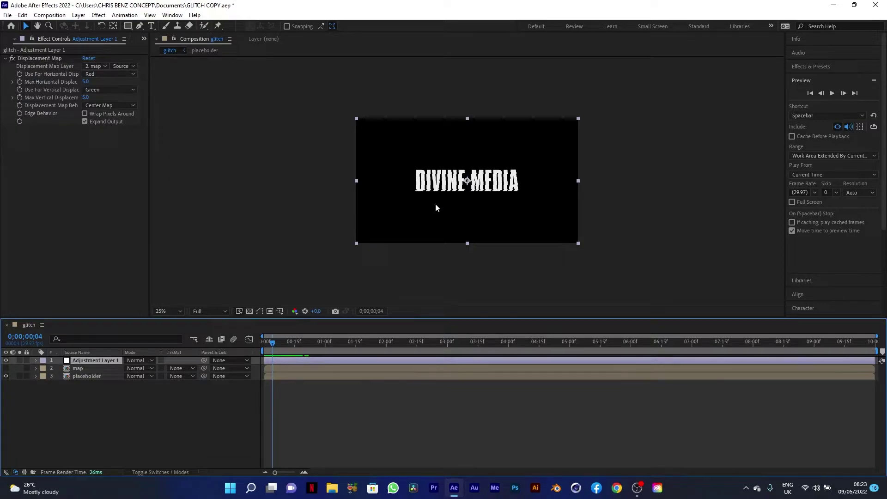
pyautogui.moveTo(274, 342); pyautogui.dragTo(264, 342)
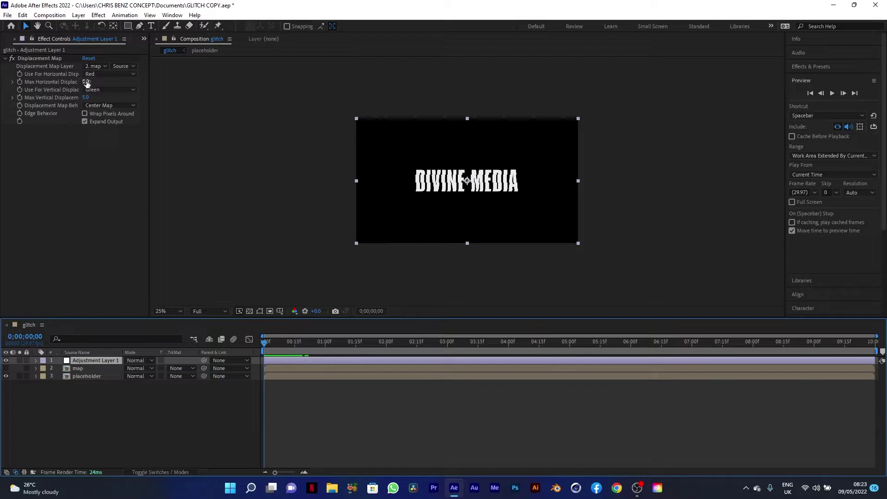
# - Set the Displacement Map's maximum horizontal displacement to 96 and its maximum vertical displacement to 14
pyautogui.moveTo(87, 82); pyautogui.dragTo(123, 81)
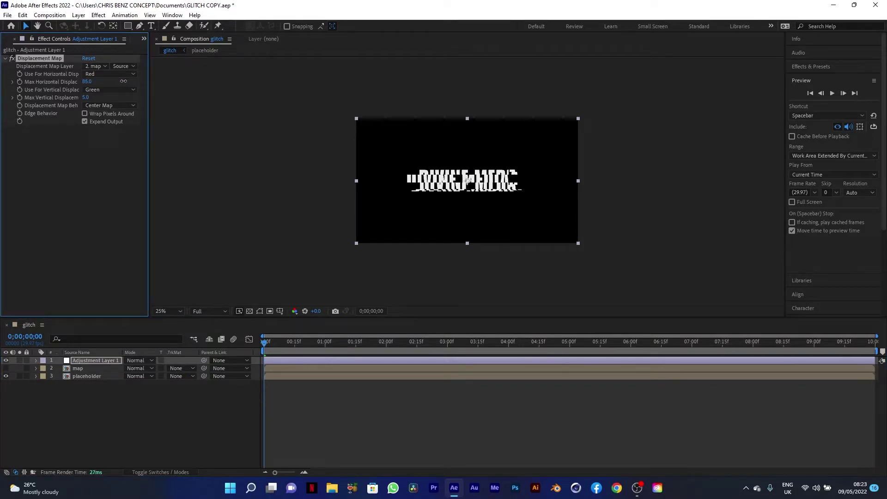
pyautogui.click(87, 81)
pyautogui.write('96')
pyautogui.press('Return')
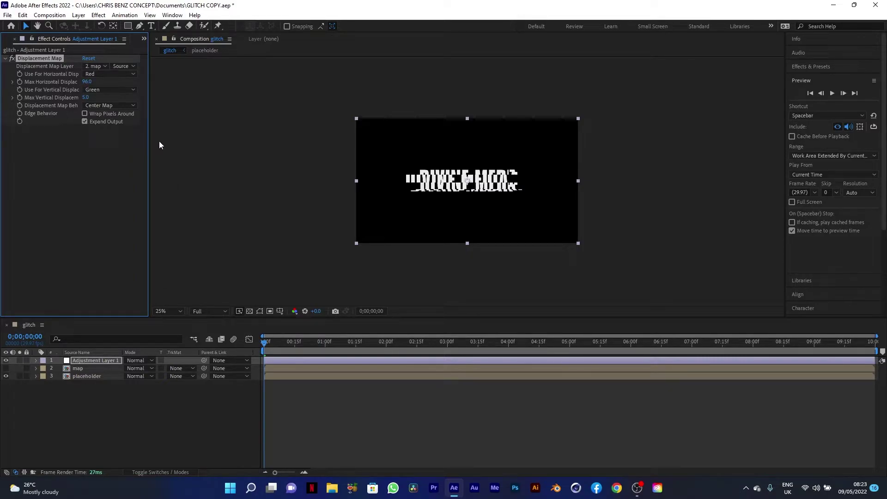
pyautogui.moveTo(86, 97); pyautogui.dragTo(89, 98)
# - Enable keyframing for the maximum horizontal and vertical displacement at 0;00;00;00, with the vertical value set to 0
pyautogui.click(106, 360)
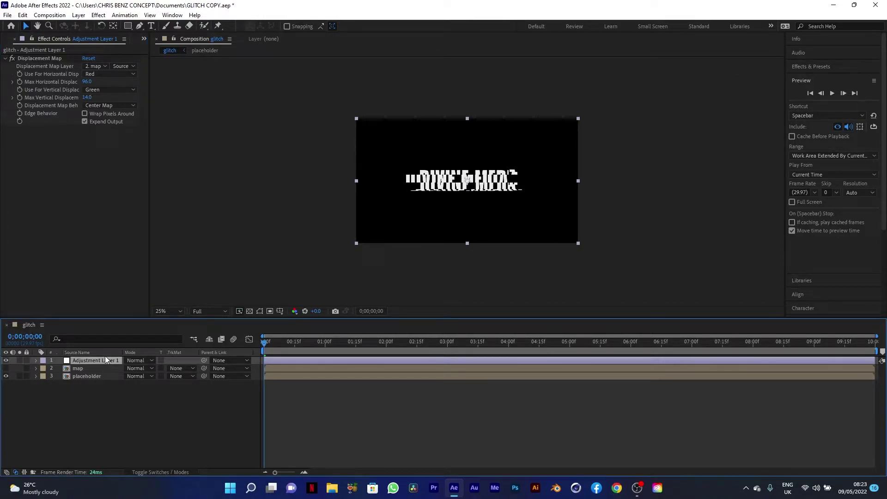
pyautogui.click(104, 355)
pyautogui.click(21, 82)
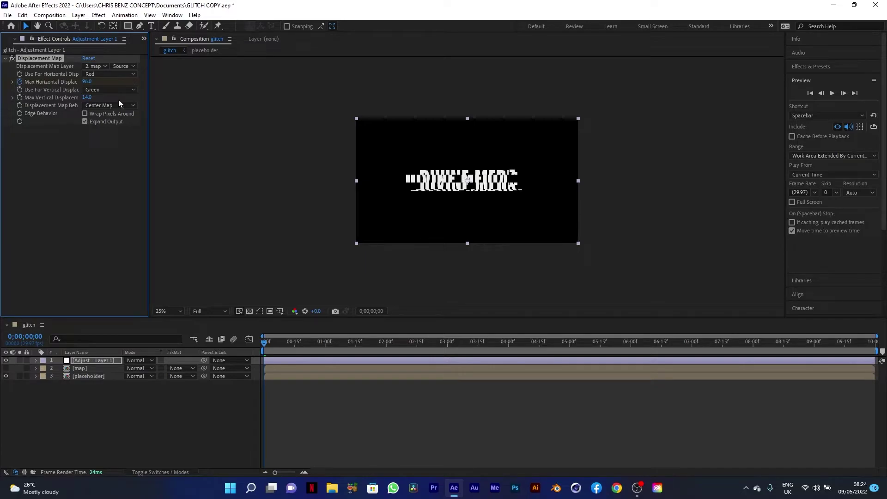
pyautogui.click(87, 97)
pyautogui.write('0')
# - Reveal the adjustment layer's keyframes and add keyframes at 0;00;00;05 with maximum horizontal displacement 141 and vertical displacement 0
pyautogui.click(117, 359)
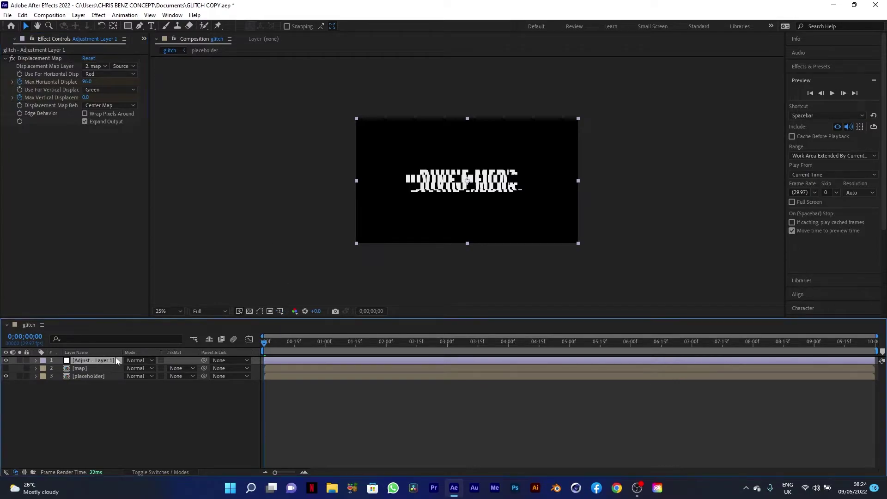
pyautogui.press('u')
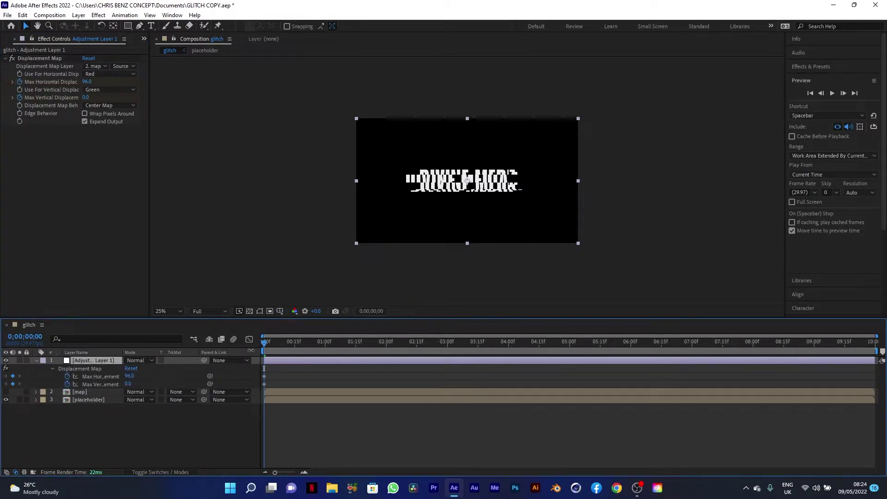
pyautogui.moveTo(264, 341); pyautogui.dragTo(272, 340)
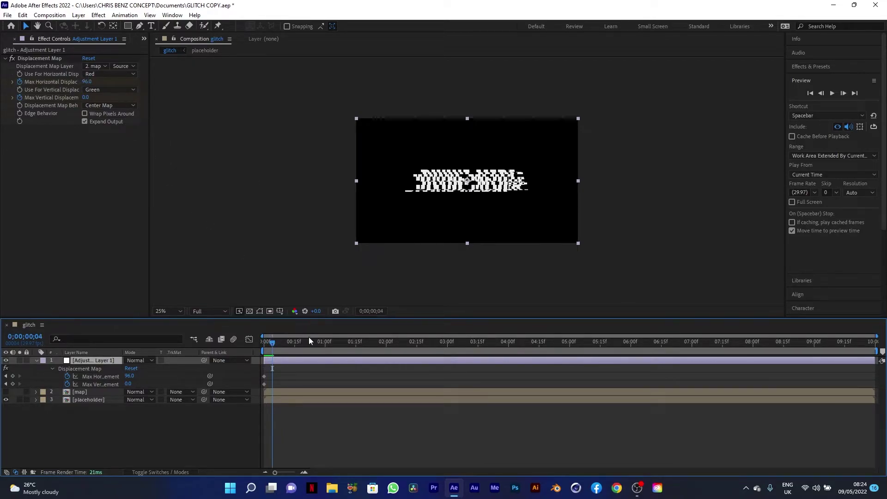
pyautogui.click(274, 342)
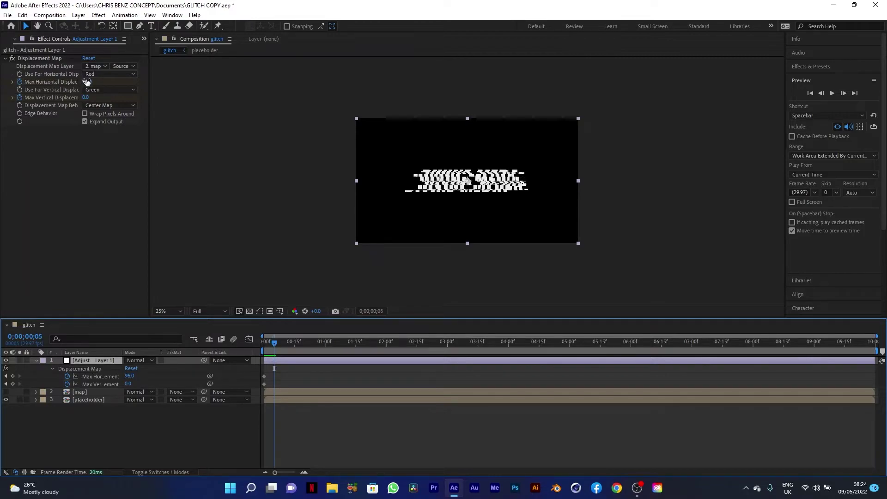
pyautogui.moveTo(87, 81)
pyautogui.mouseDown()
pyautogui.moveTo(105, 78)
pyautogui.moveTo(86, 98)
pyautogui.mouseUp()
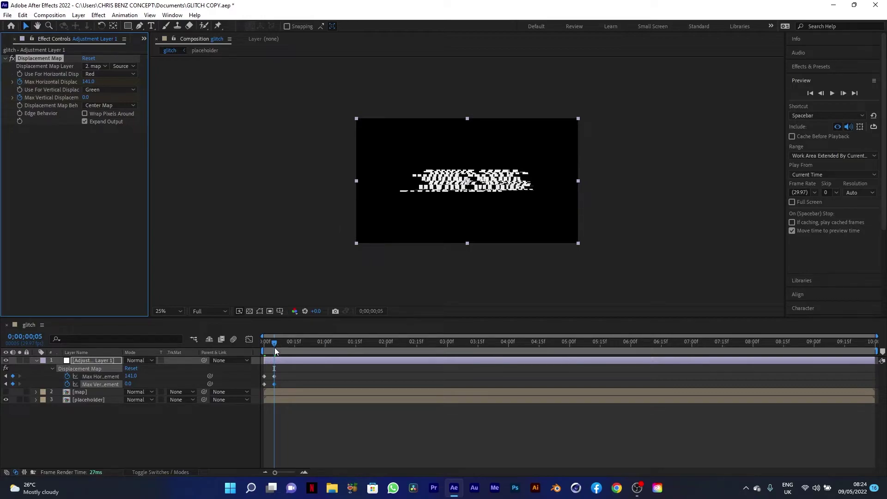
# - Convert all the horizontal and vertical displacement keyframes to hold keyframes
pyautogui.moveTo(291, 365); pyautogui.dragTo(256, 391)
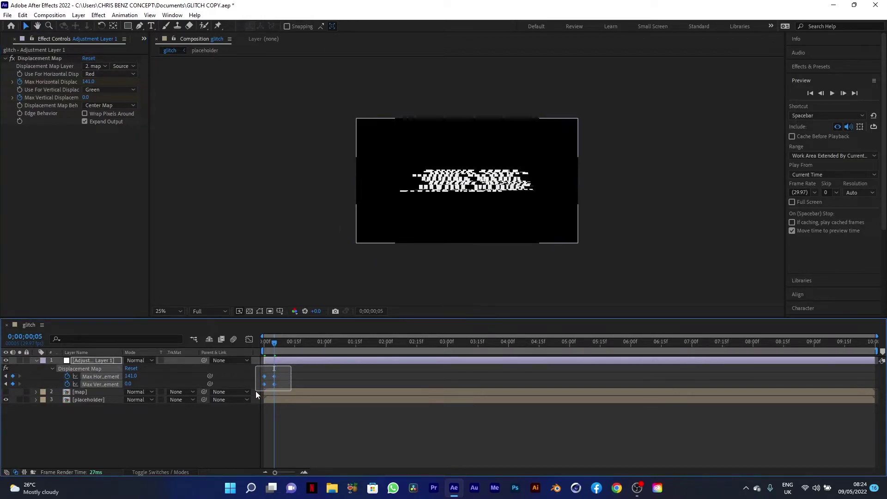
pyautogui.rightClick(275, 376)
pyautogui.click(301, 328)
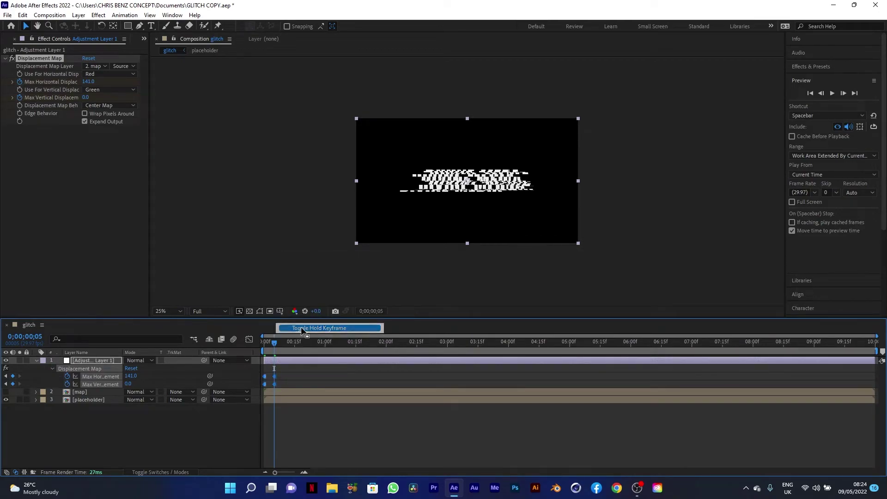
# - Keyframe maximum horizontal and vertical displacement at 149 and 79 at 0;00;00;11, and at 95 and 112 at 0;00;00;16
pyautogui.moveTo(276, 346); pyautogui.dragTo(287, 342)
pyautogui.moveTo(89, 81); pyautogui.dragTo(121, 94)
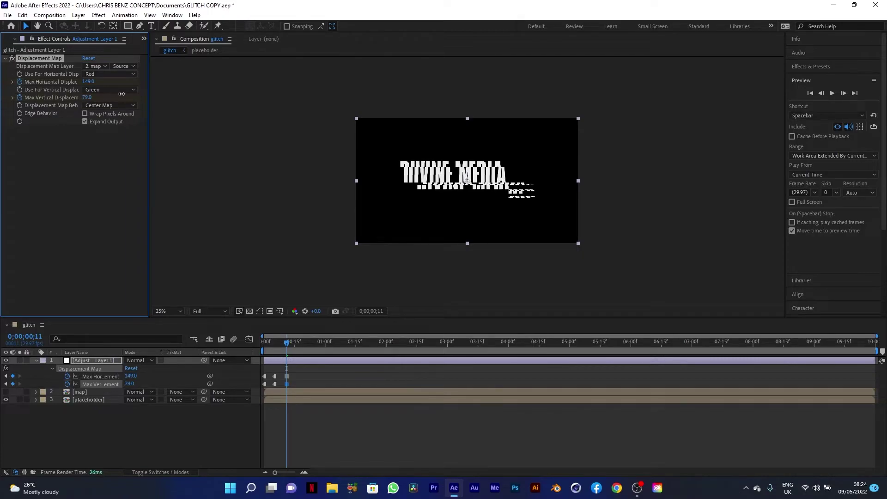
pyautogui.moveTo(287, 342); pyautogui.dragTo(297, 342)
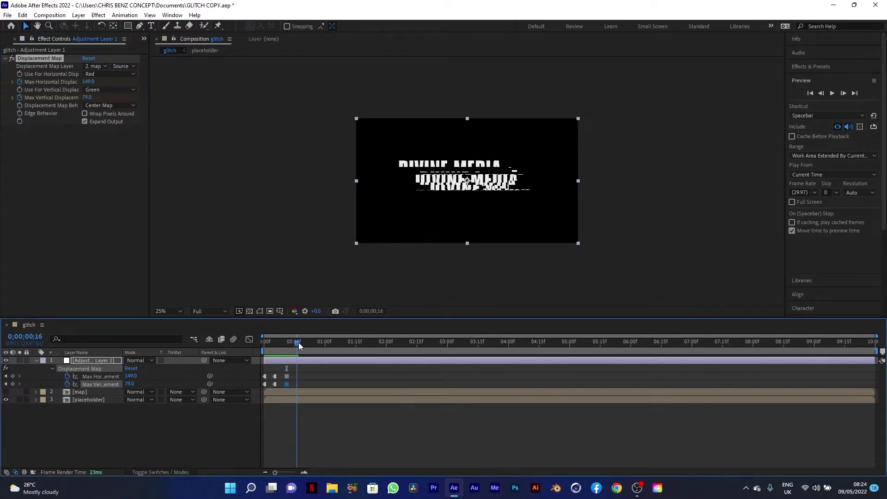
pyautogui.moveTo(91, 82); pyautogui.dragTo(103, 96)
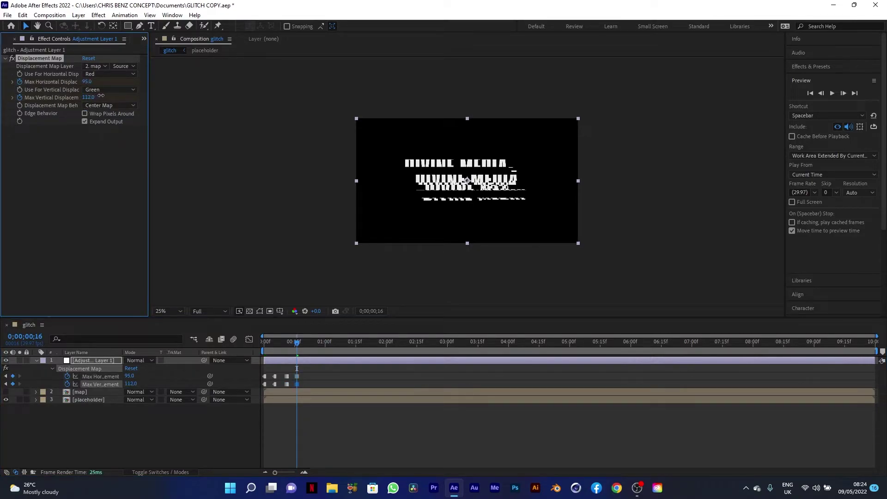
# - Keyframe maximum horizontal and vertical displacement at 165 and 137 at 0;00;00;21, and at 240 and 28 at 0;00;00;27
pyautogui.moveTo(298, 342); pyautogui.dragTo(306, 343)
pyautogui.moveTo(89, 81); pyautogui.dragTo(100, 97)
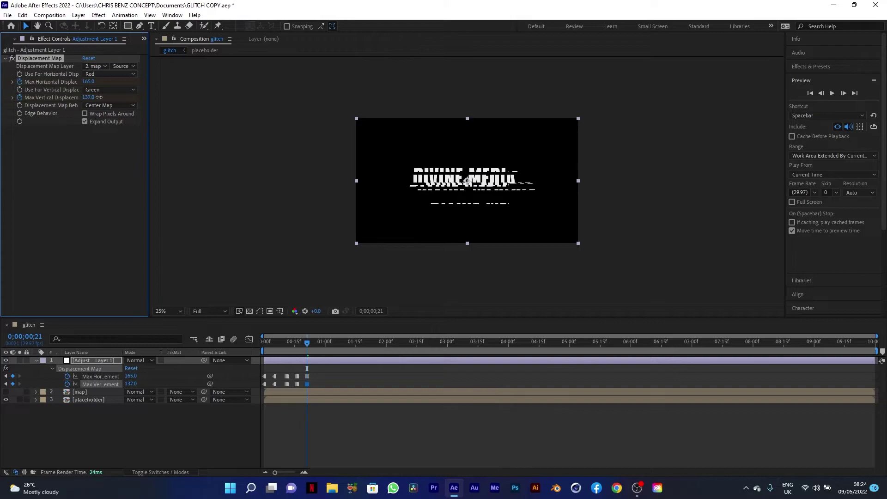
pyautogui.moveTo(309, 342); pyautogui.dragTo(318, 343)
pyautogui.moveTo(87, 82); pyautogui.dragTo(42, 100)
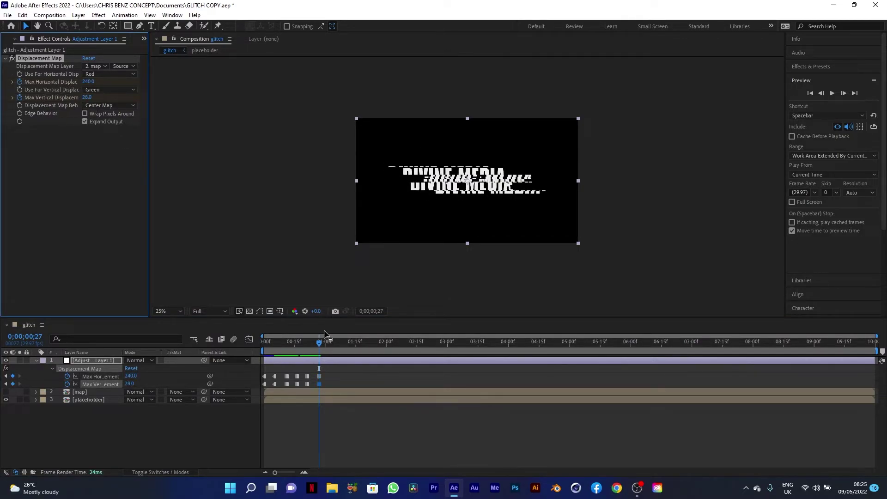
# - Keyframe the displacement at 0;00;01;03 with 271 horizontal and -31 vertical, and preview the glitch animation from the start
pyautogui.moveTo(319, 343); pyautogui.dragTo(332, 346)
pyautogui.moveTo(89, 82); pyautogui.dragTo(64, 97)
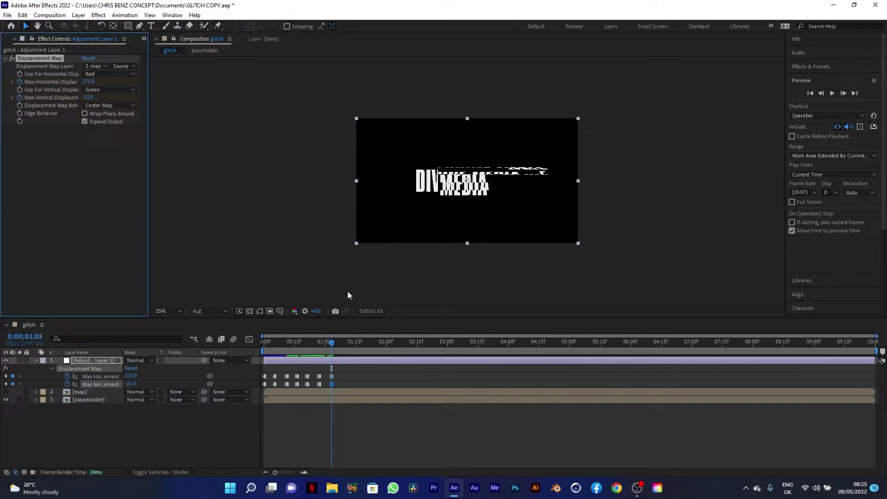
pyautogui.moveTo(331, 342); pyautogui.dragTo(245, 332)
pyautogui.click(832, 94)
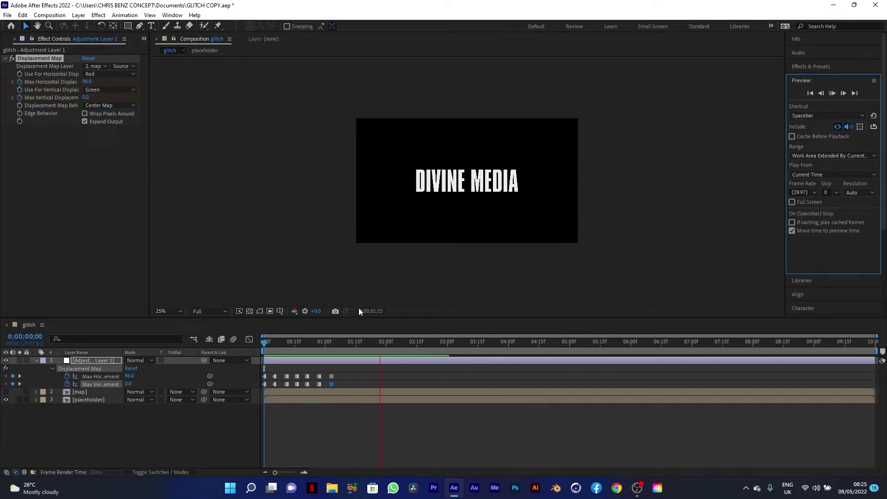
pyautogui.click(330, 324)
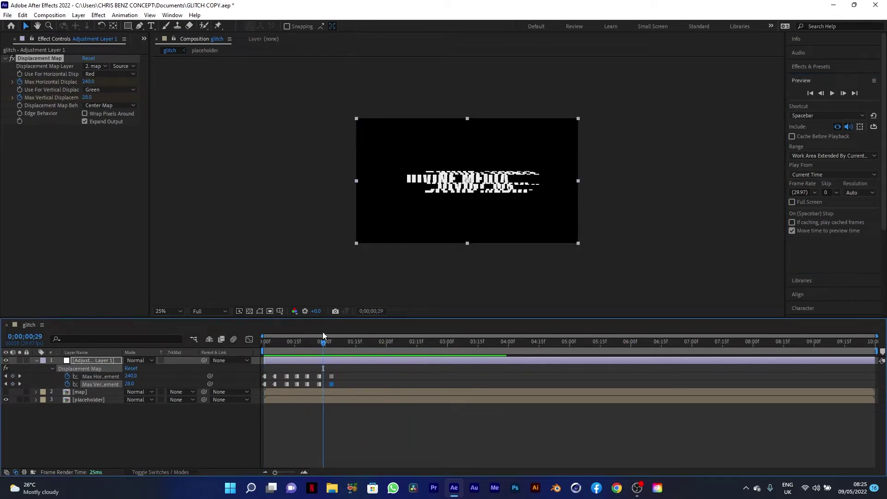
pyautogui.moveTo(322, 344); pyautogui.dragTo(331, 342)
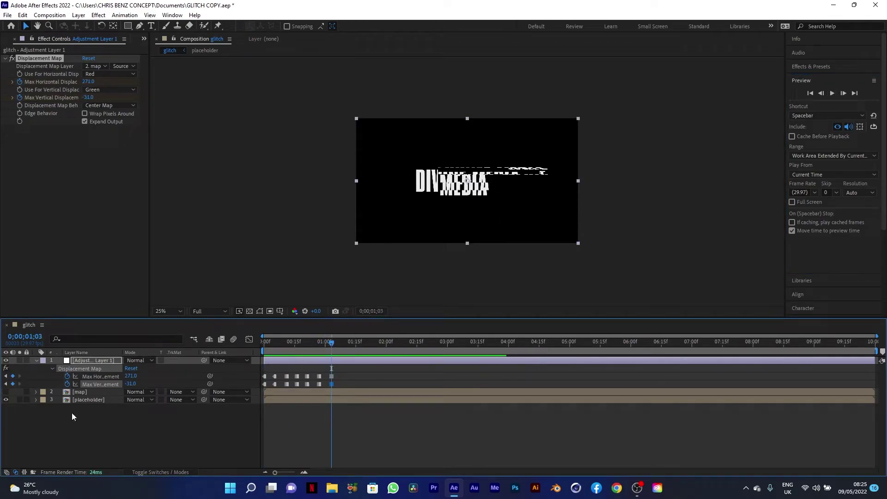
# - Collapse the adjustment layer and pre-compose all three layers as "all glitch", moving all attributes into the new composition
pyautogui.click(39, 362)
pyautogui.click(37, 361)
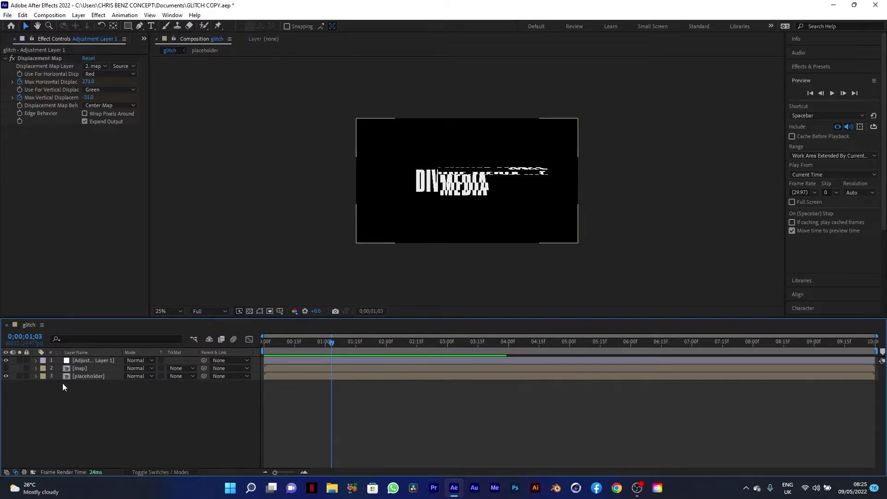
pyautogui.moveTo(107, 435); pyautogui.dragTo(115, 358)
pyautogui.rightClick(114, 358)
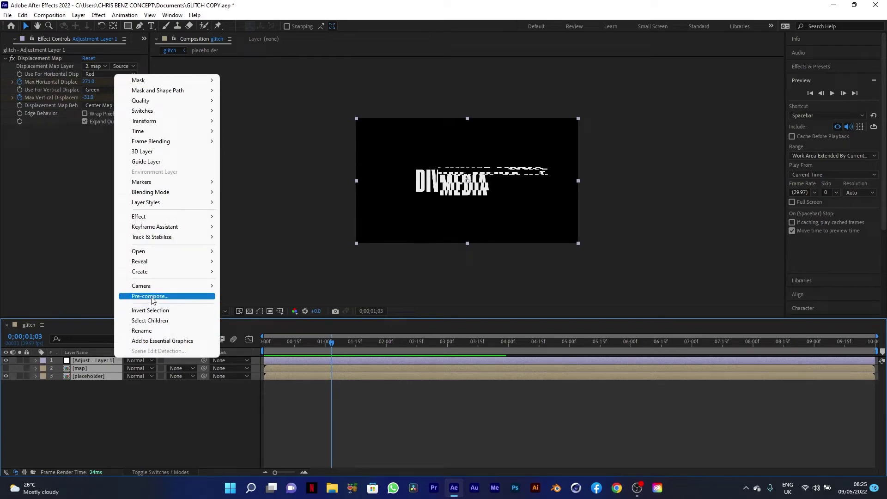
pyautogui.click(150, 296)
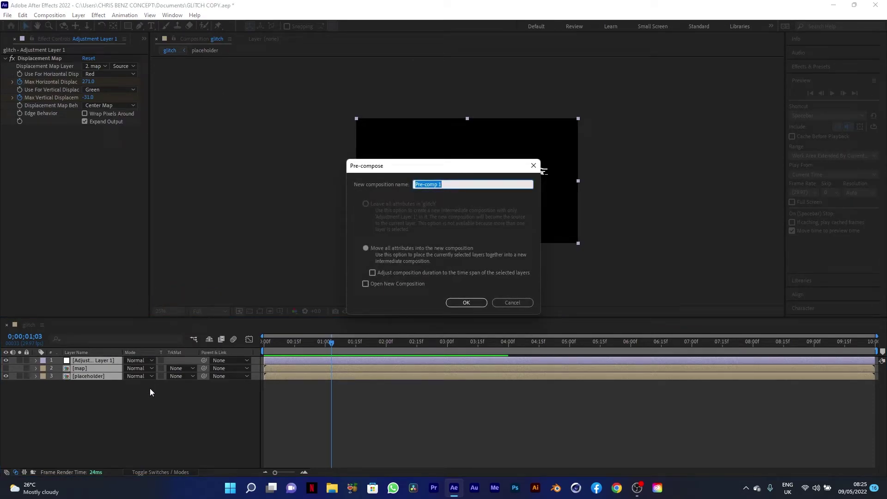
pyautogui.write('all glitch')
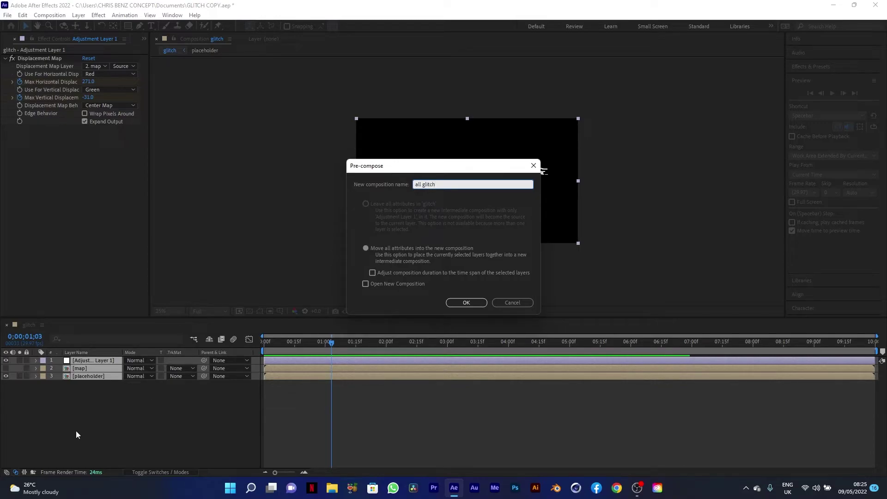
pyautogui.click(369, 245)
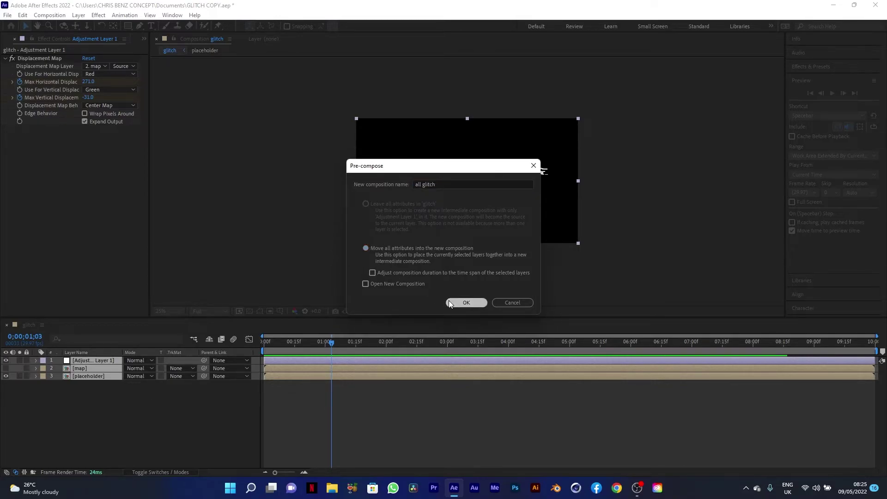
pyautogui.click(449, 301)
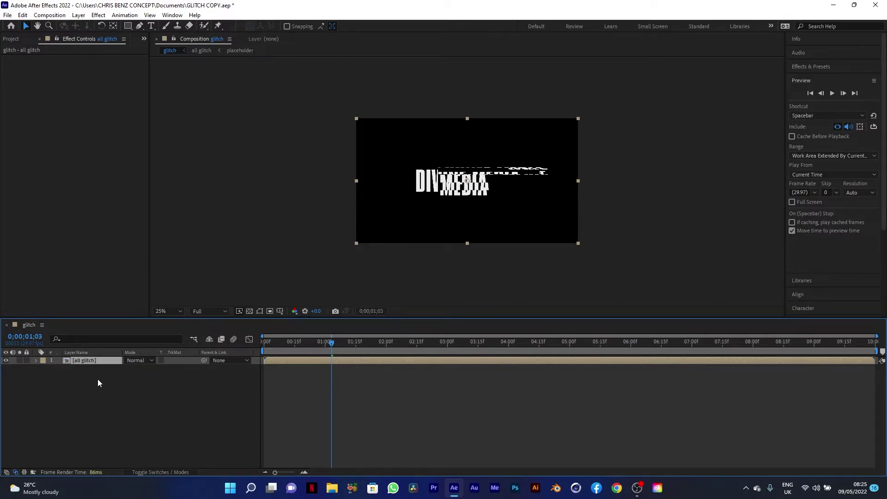
# - Apply the Shift Channels effect to the all glitch layer and set its blue and green sources to Full Off
pyautogui.hotkey('ctrl', 'space')
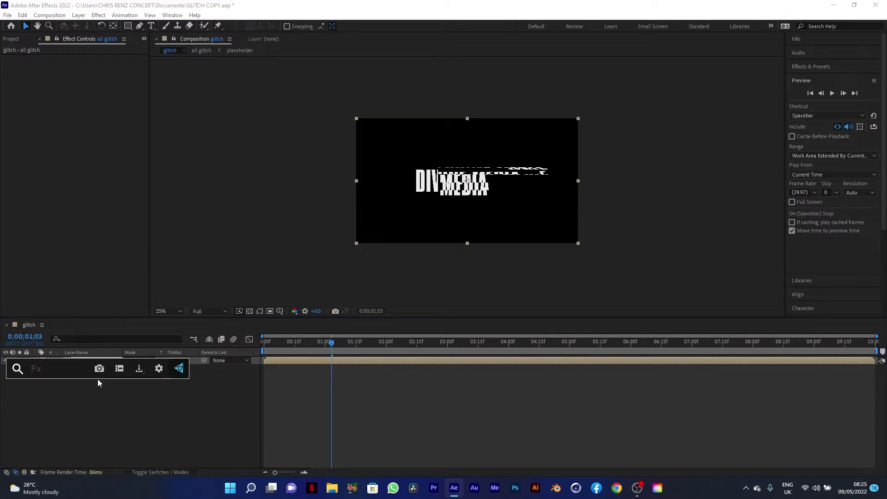
pyautogui.write('shift')
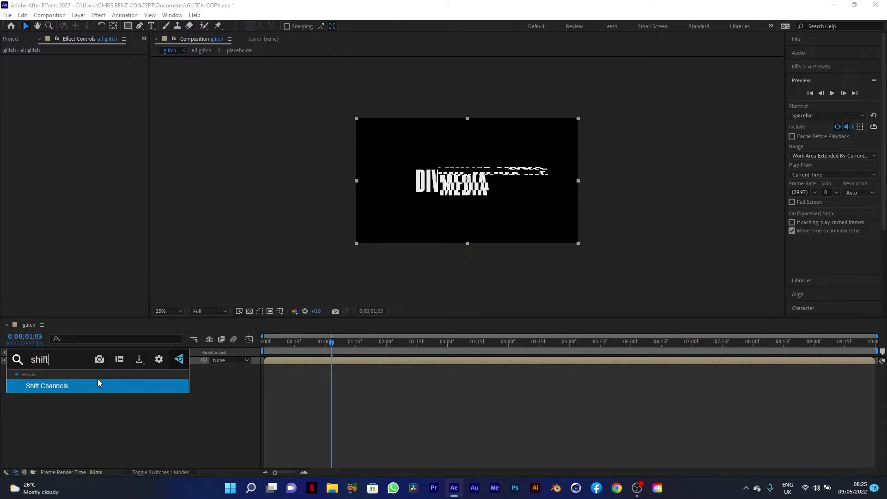
pyautogui.press('Return')
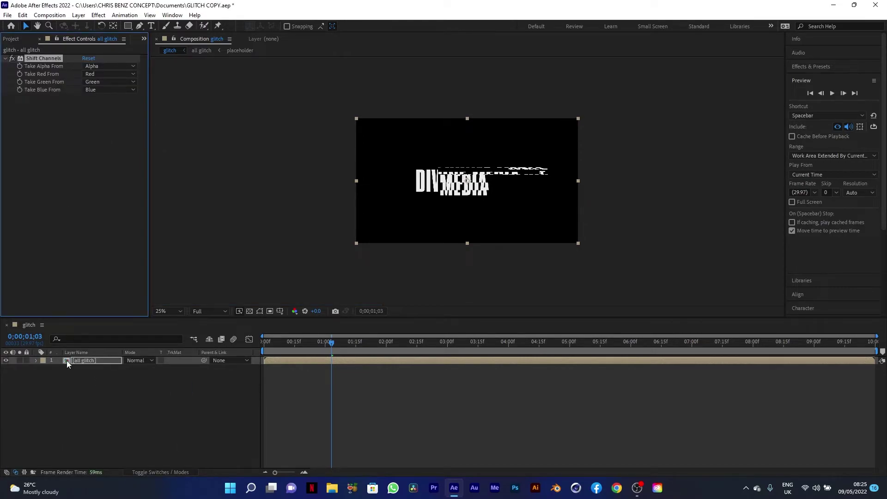
pyautogui.click(98, 91)
pyautogui.click(114, 192)
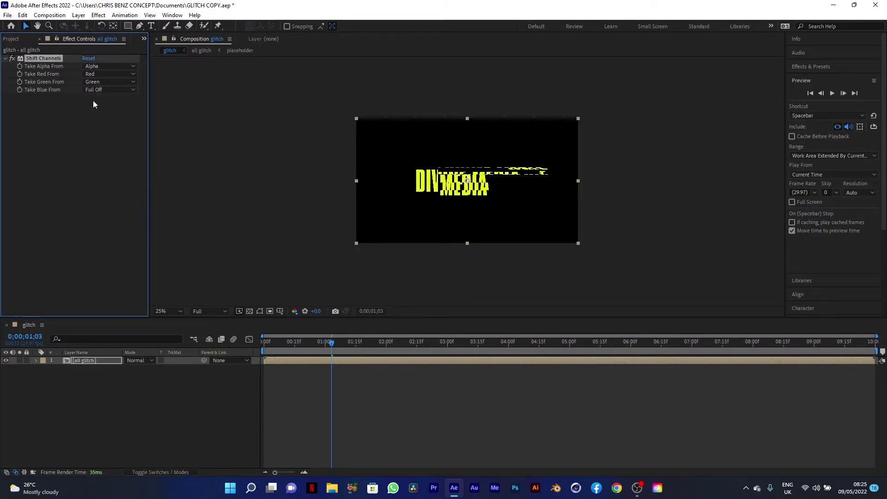
pyautogui.click(98, 82)
pyautogui.click(116, 183)
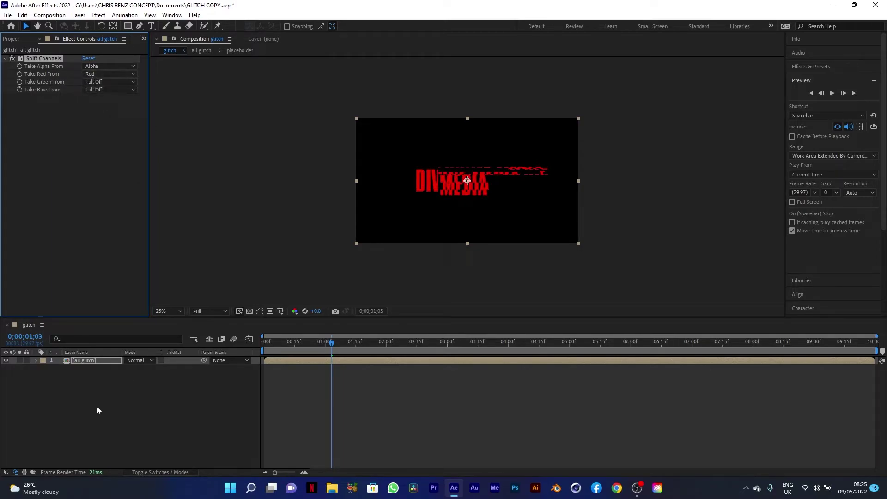
# - Duplicate the all glitch layer and set the copy's Shift Channels red source to Full Off and green source to Green
pyautogui.click(107, 361)
pyautogui.hotkey('ctrl', 'd')
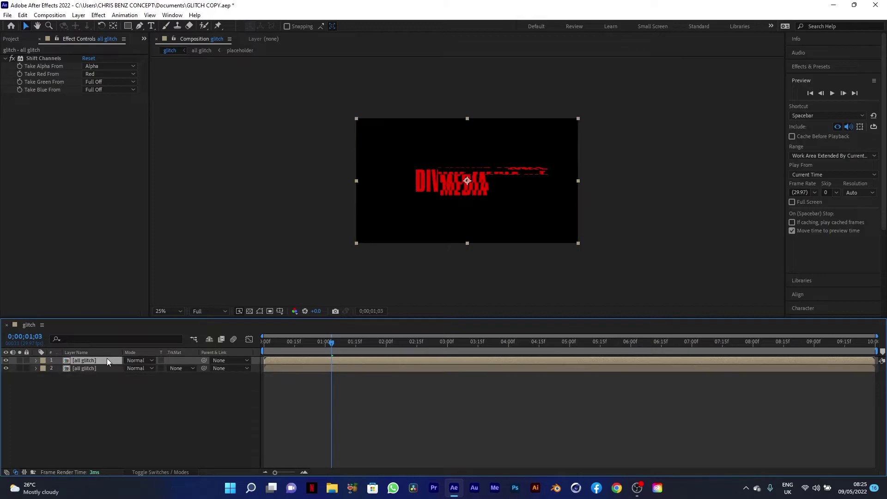
pyautogui.click(101, 75)
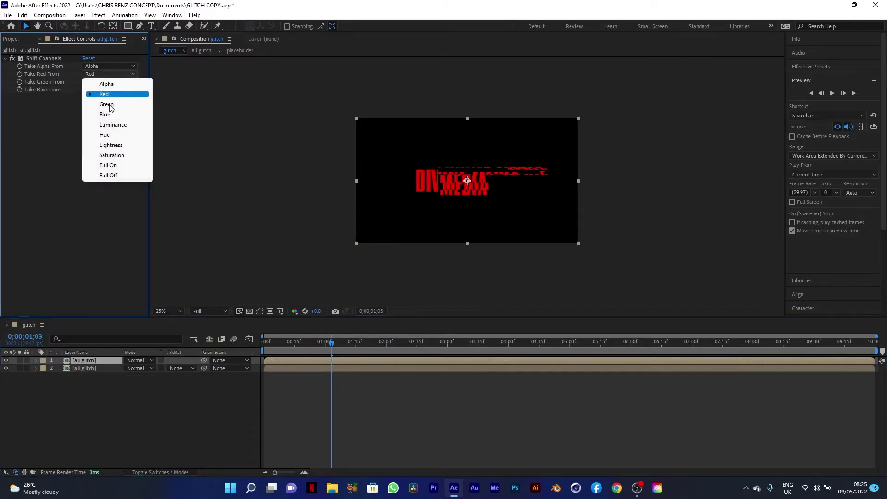
pyautogui.click(117, 178)
pyautogui.click(99, 81)
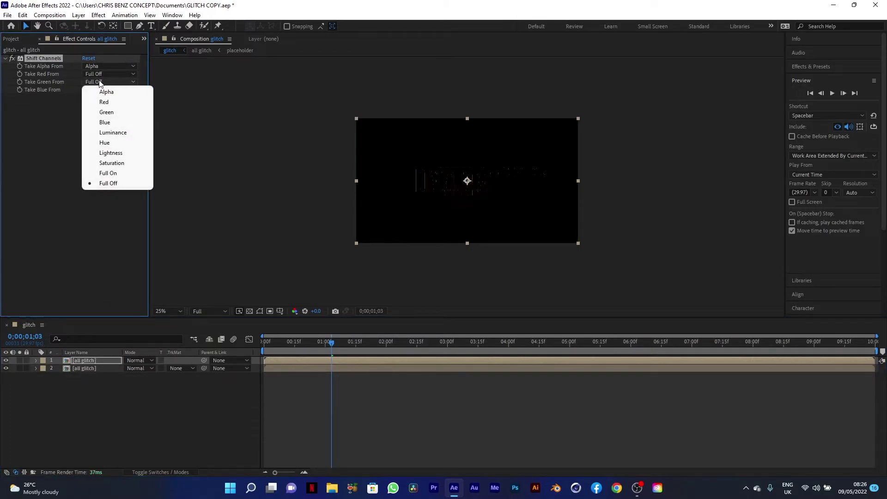
pyautogui.click(110, 112)
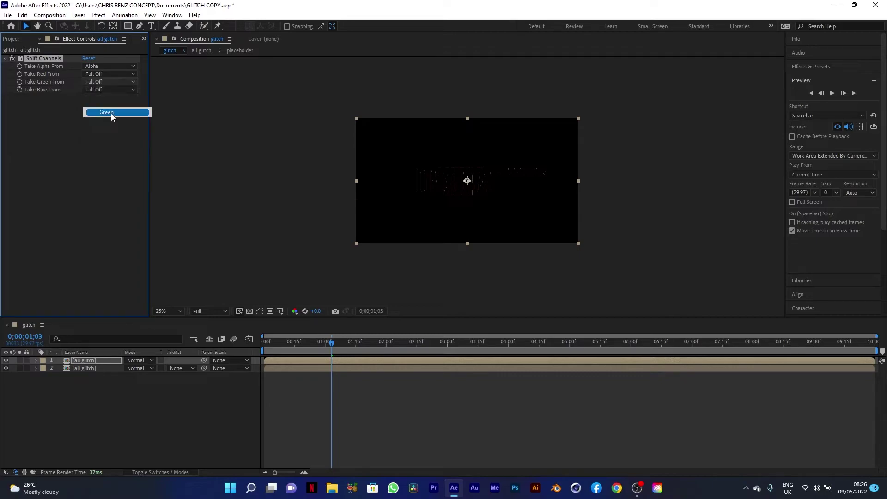
pyautogui.click(104, 89)
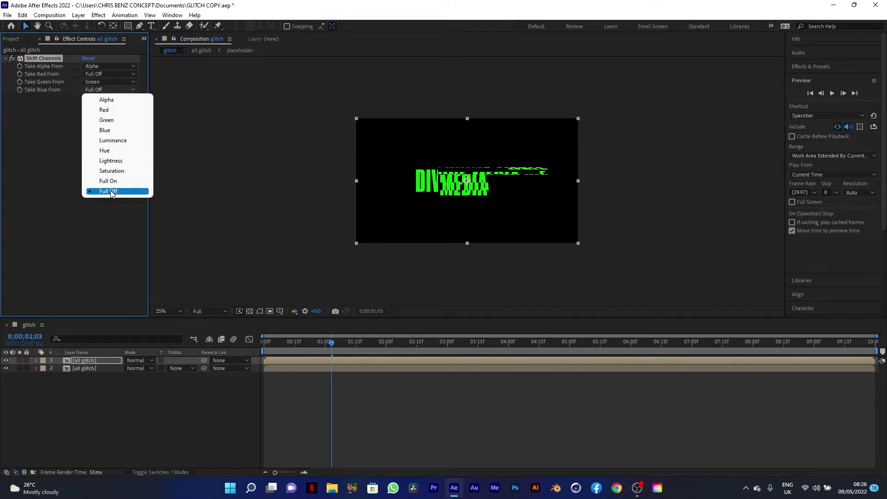
pyautogui.click(70, 167)
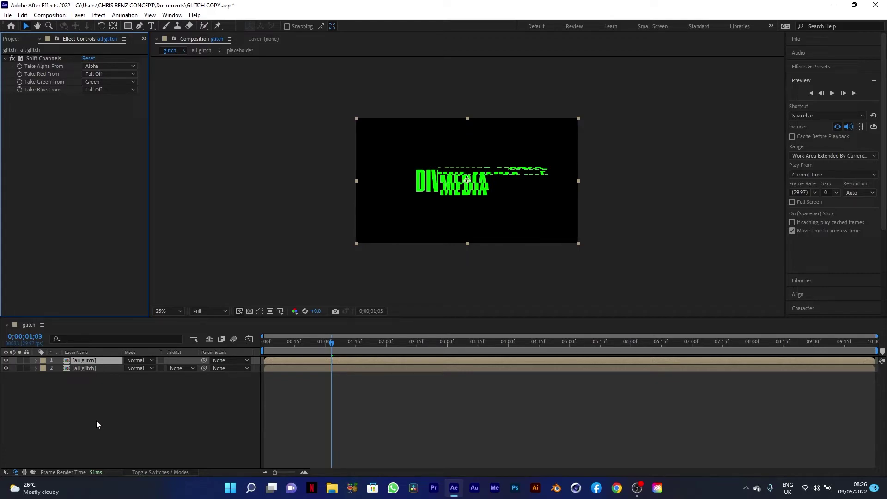
# - Duplicate the upper all glitch layer and set the copy's Shift Channels green source to Full Off and blue source to Blue
pyautogui.click(93, 360)
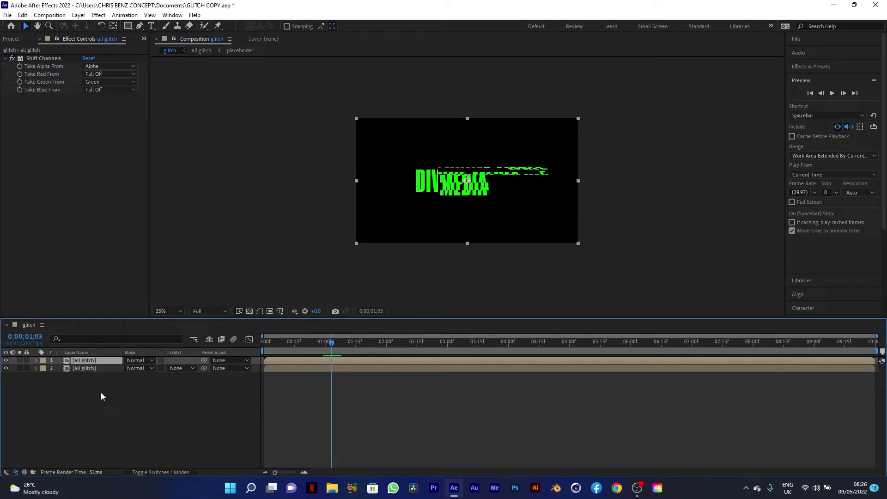
pyautogui.hotkey('ctrl', 'd')
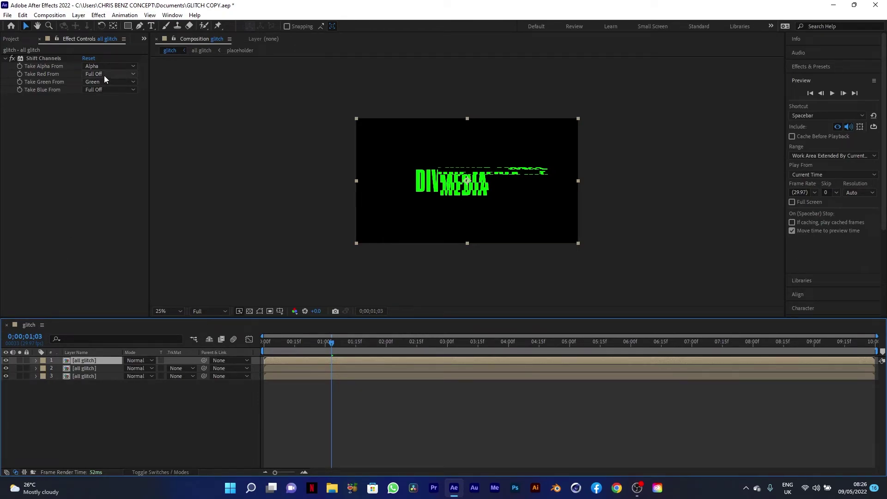
pyautogui.click(104, 82)
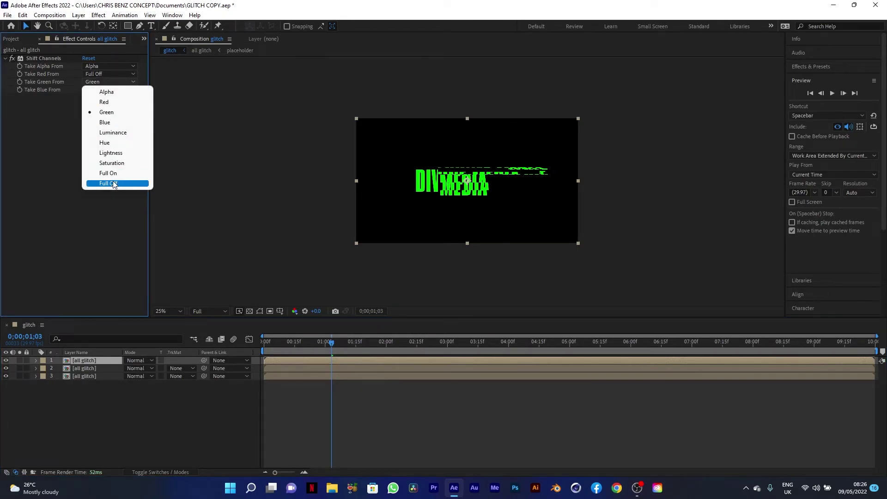
pyautogui.click(109, 182)
pyautogui.click(98, 90)
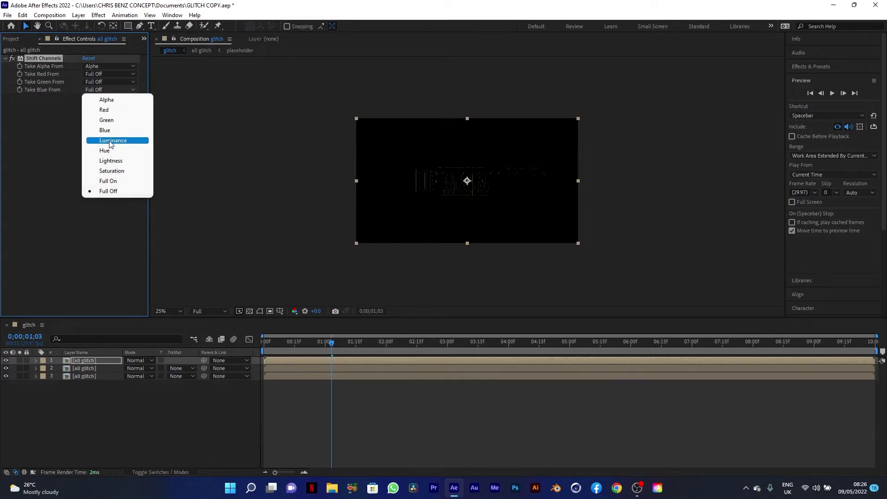
pyautogui.click(105, 130)
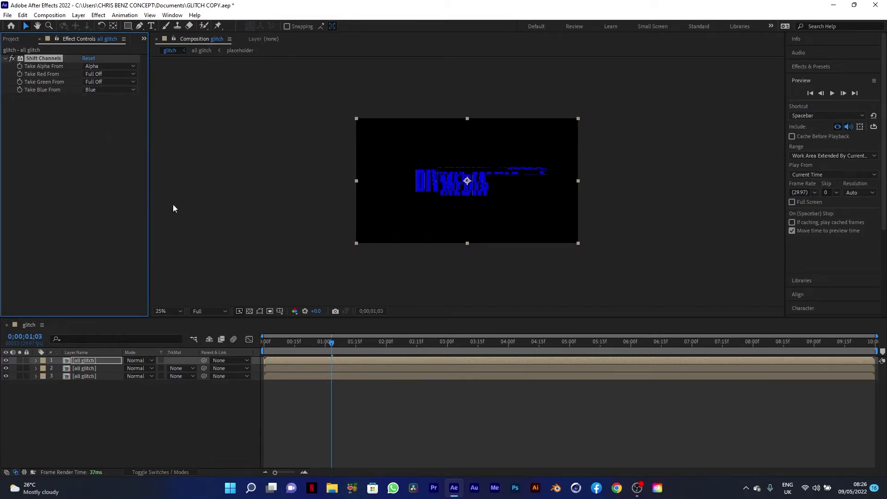
# - Set the blending mode of the green and blue all glitch layers to Screen
pyautogui.click(81, 361)
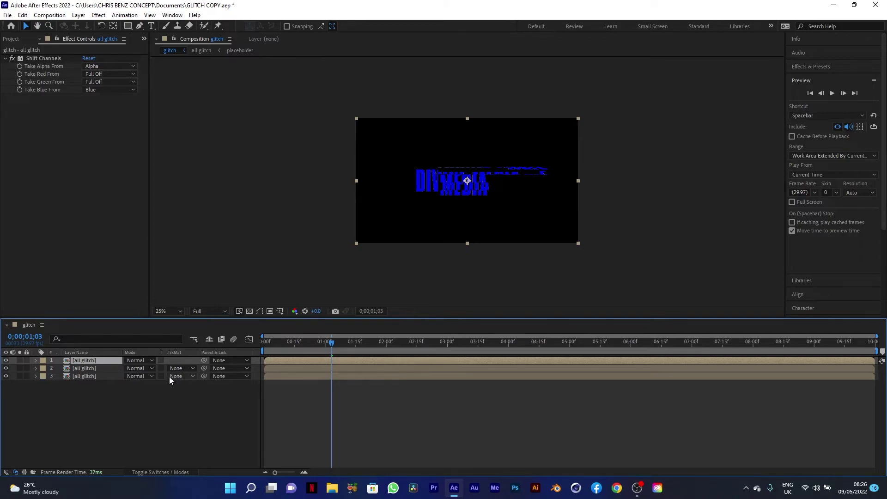
pyautogui.click(104, 369)
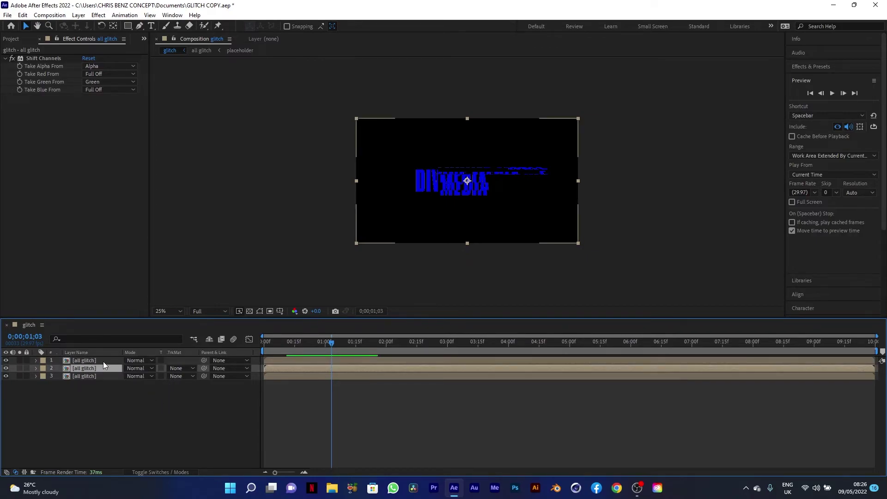
pyautogui.keyDown('ctrl'); pyautogui.click(103, 361); pyautogui.keyUp('ctrl')
pyautogui.click(138, 361)
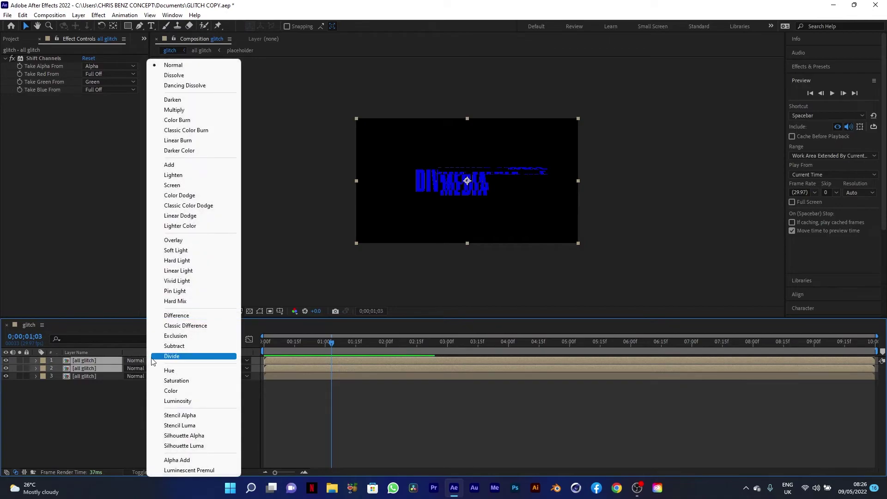
pyautogui.click(194, 186)
pyautogui.click(170, 394)
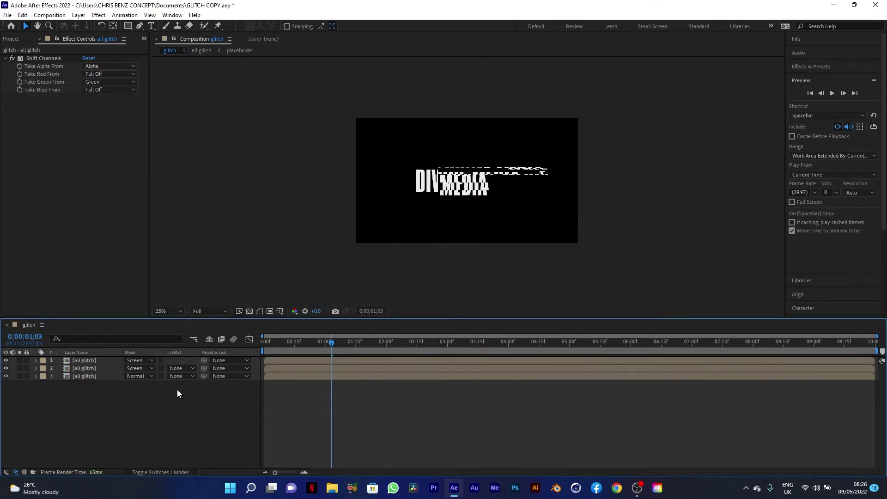
# - Offset the green all glitch layer in time so that it starts at 0;00;00;02
pyautogui.click(268, 360)
pyautogui.click(264, 344)
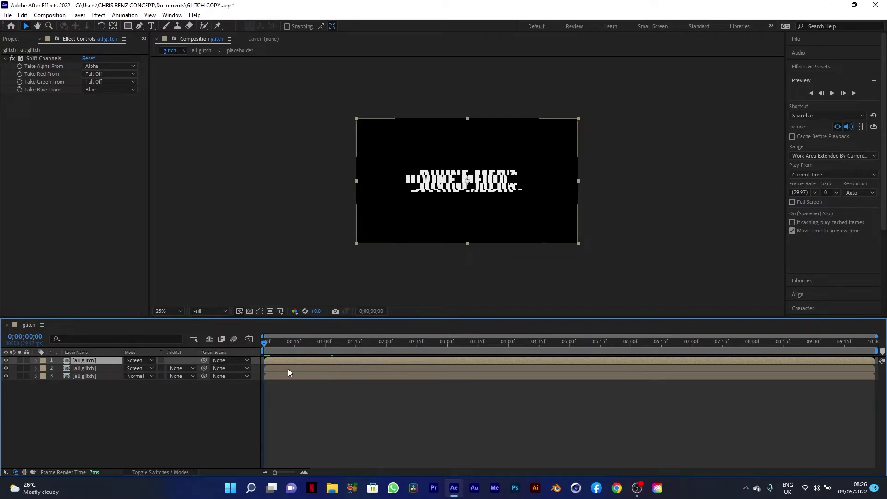
pyautogui.click(274, 368)
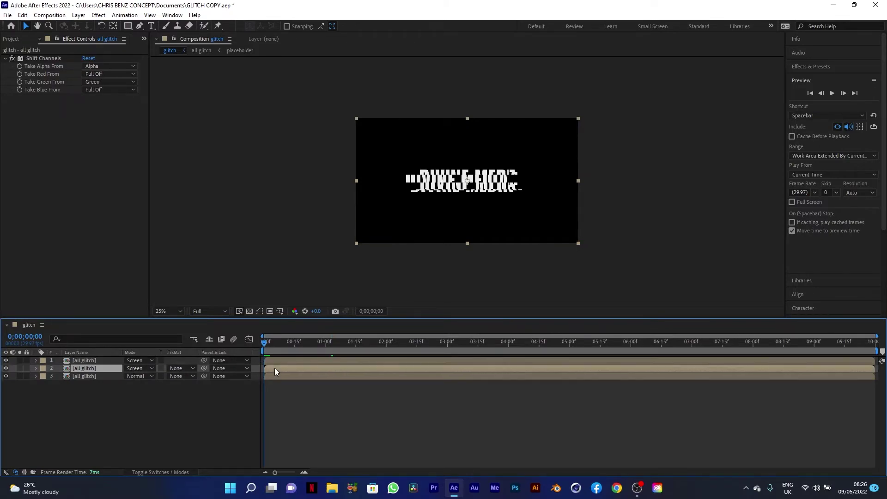
pyautogui.click(845, 94)
pyautogui.click(845, 93)
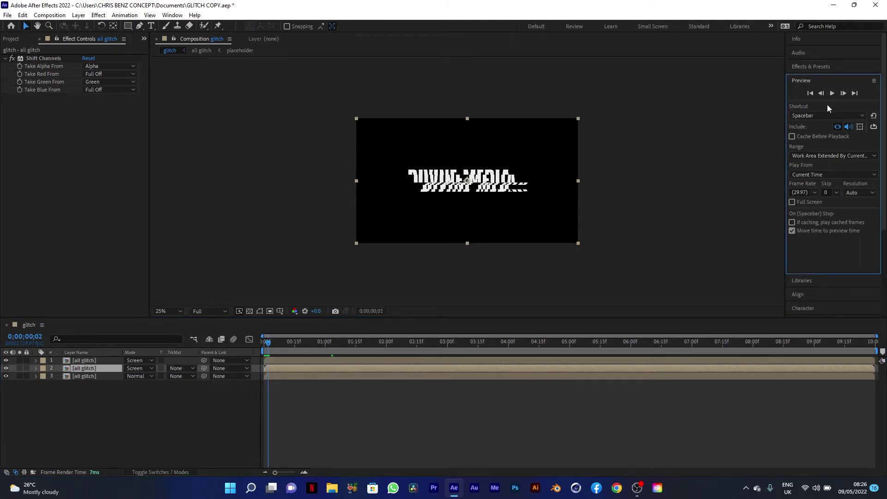
pyautogui.moveTo(277, 371); pyautogui.dragTo(282, 369)
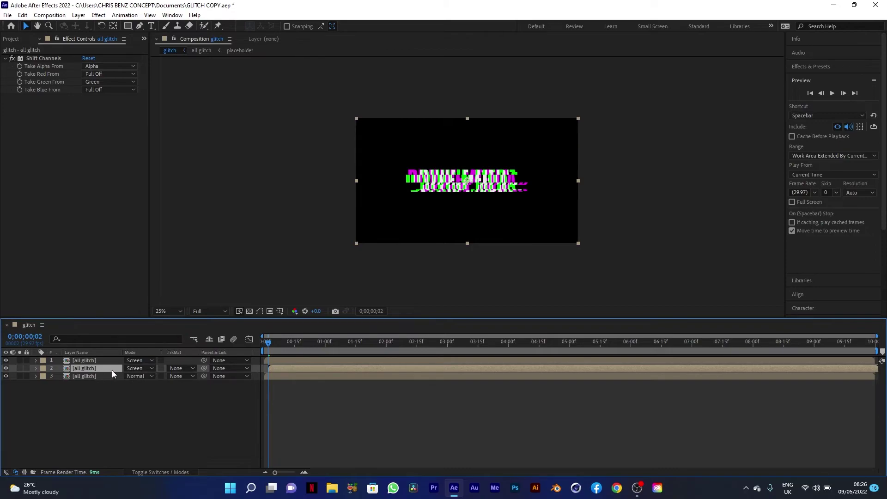
# - Offset the blue all glitch layer to start at 0;00;00;04 and delay the red layer by about one frame
pyautogui.click(275, 361)
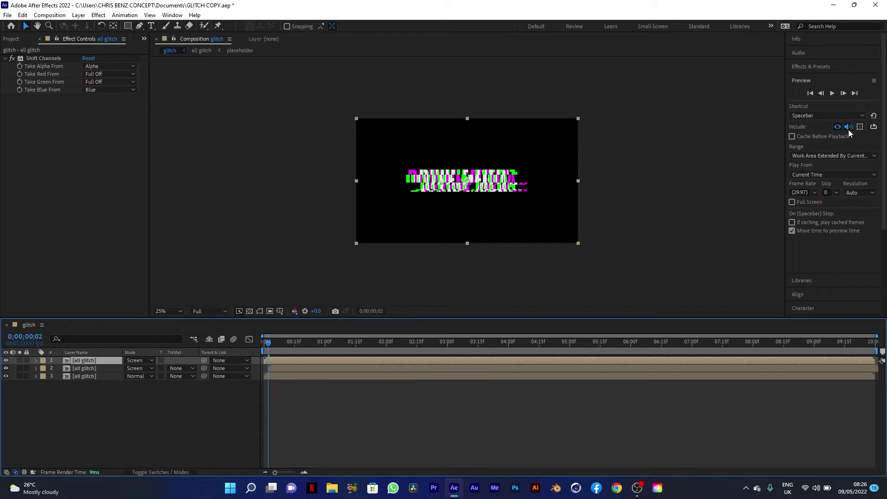
pyautogui.click(843, 93)
pyautogui.click(843, 93)
pyautogui.moveTo(322, 360); pyautogui.dragTo(329, 359)
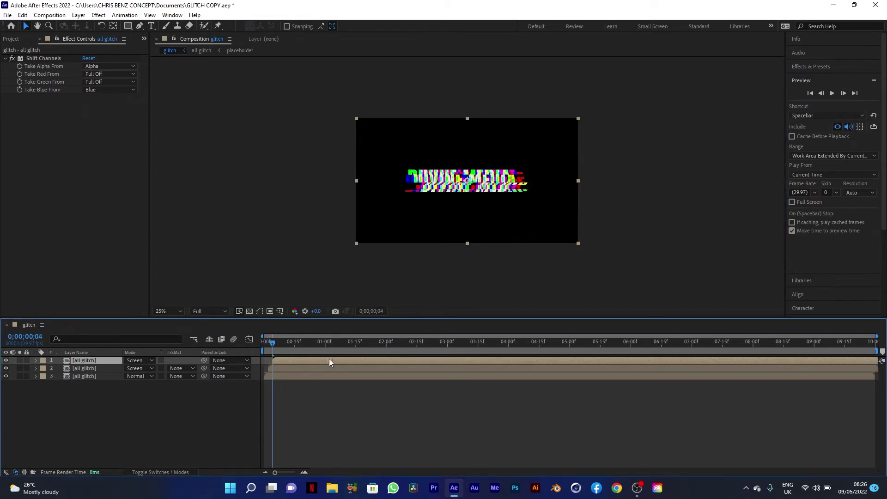
pyautogui.moveTo(279, 378); pyautogui.dragTo(283, 377)
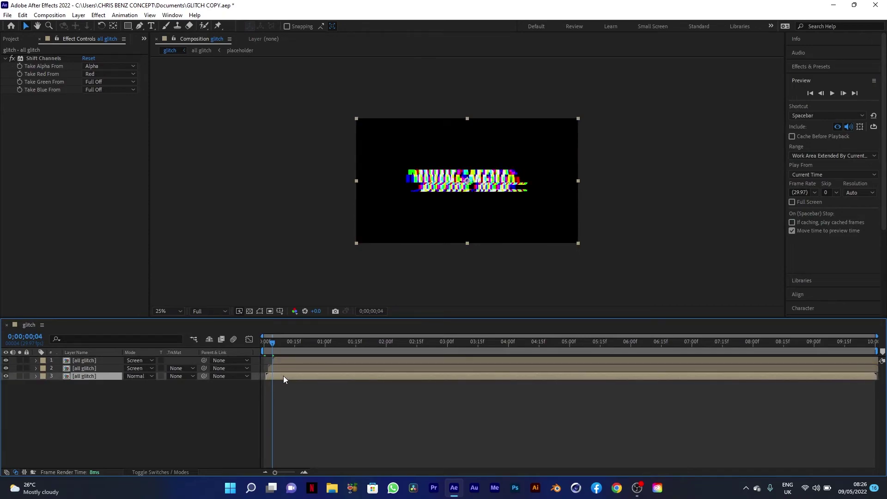
# - Preview the colour-split glitch animation from the start and check the title around 0;00;01;24
pyautogui.moveTo(273, 343); pyautogui.dragTo(251, 346)
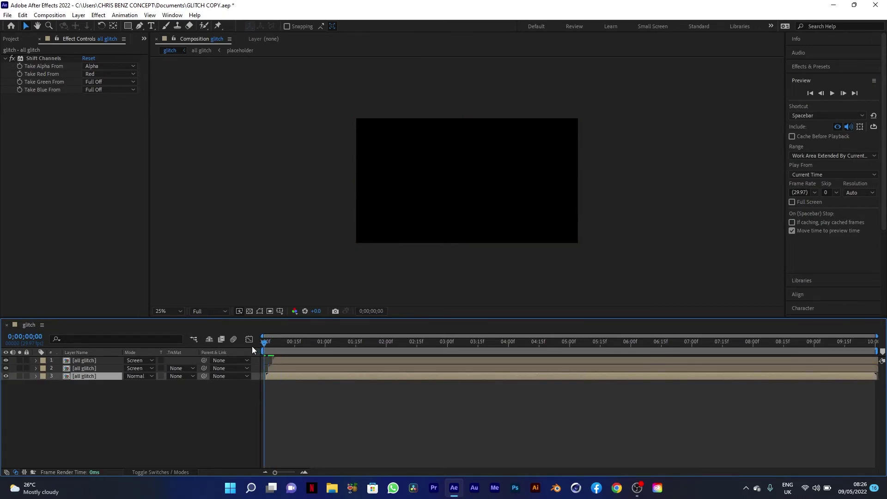
pyautogui.click(830, 93)
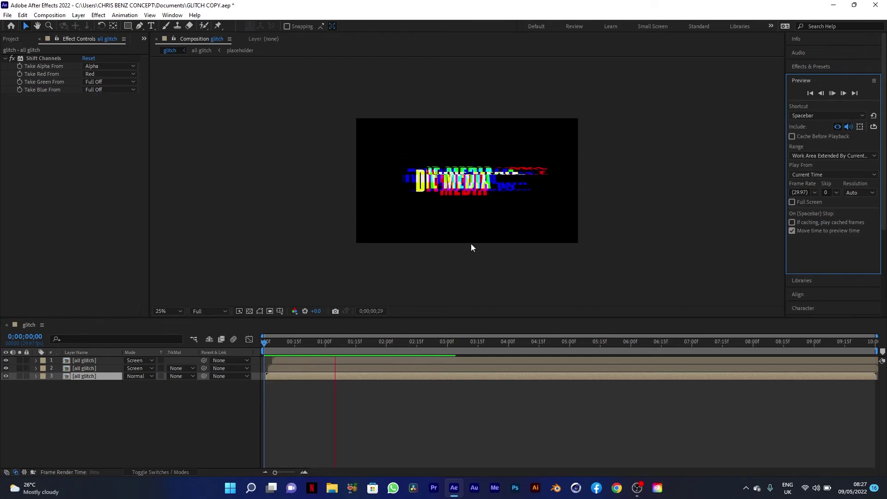
pyautogui.moveTo(340, 342); pyautogui.dragTo(374, 344)
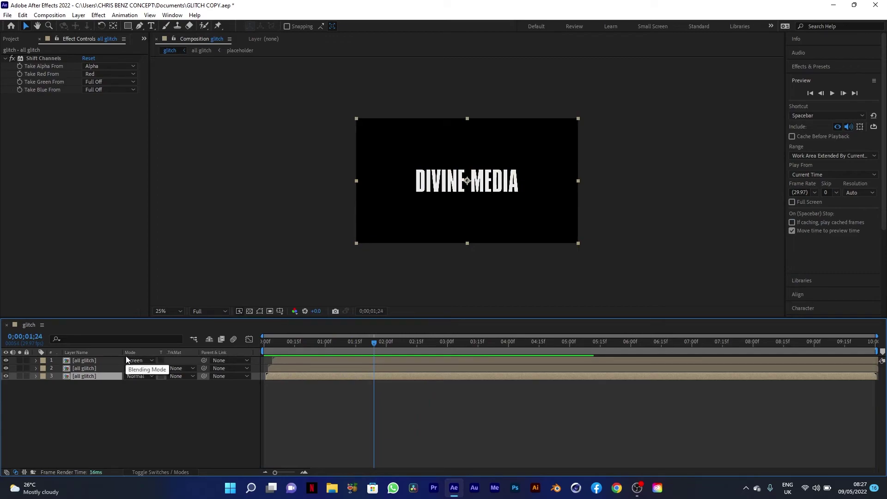
# - Open the placeholder composition nested in all glitch and replace the title text with GLITCH
pyautogui.doubleClick(98, 376)
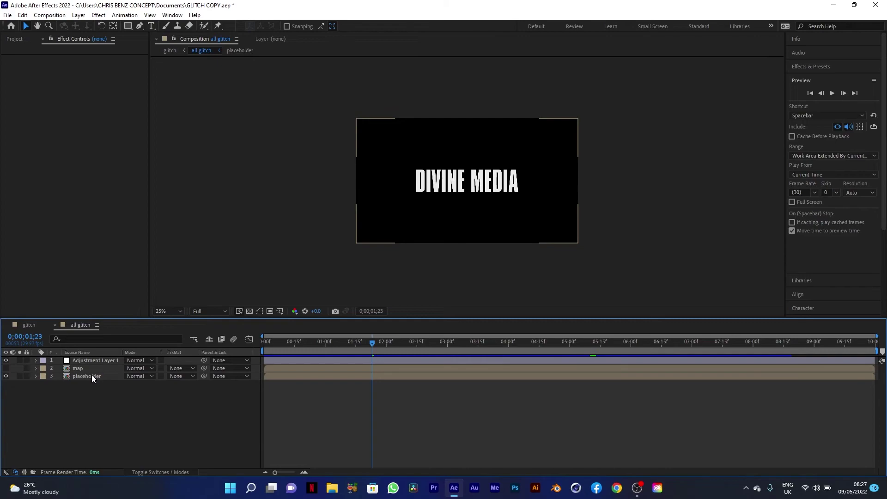
pyautogui.doubleClick(91, 375)
pyautogui.doubleClick(93, 360)
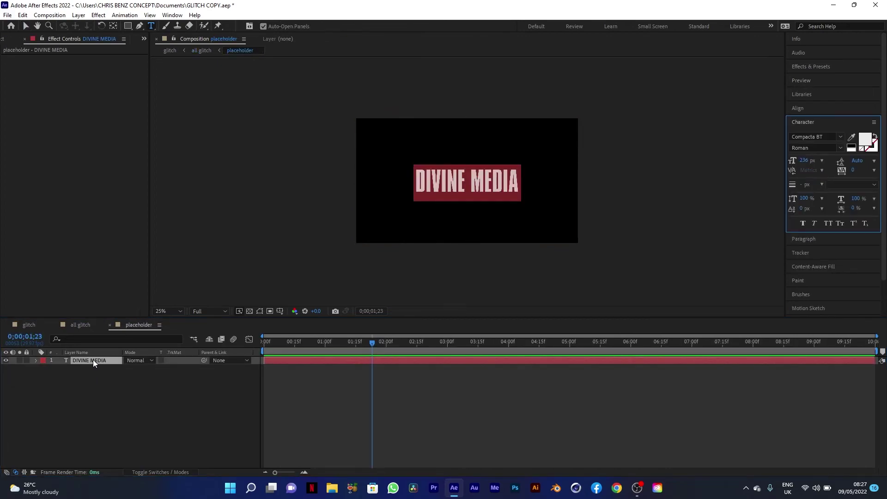
pyautogui.press('capslock')
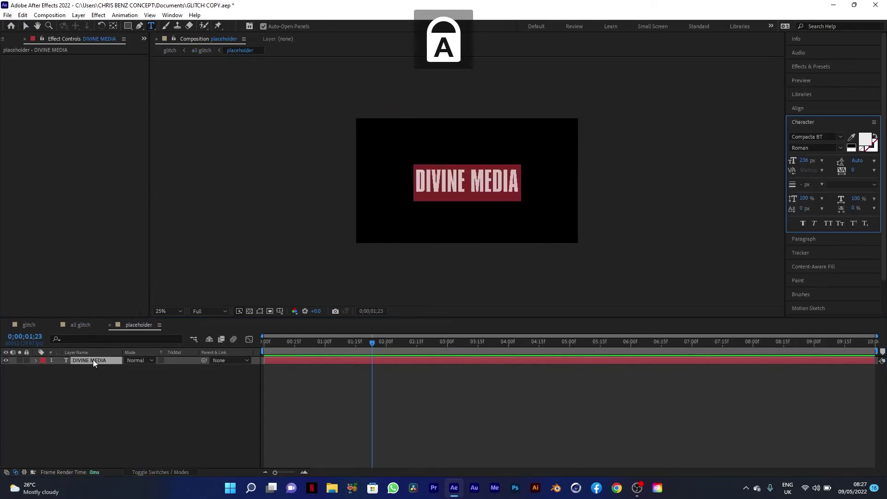
pyautogui.write('GLITCH')
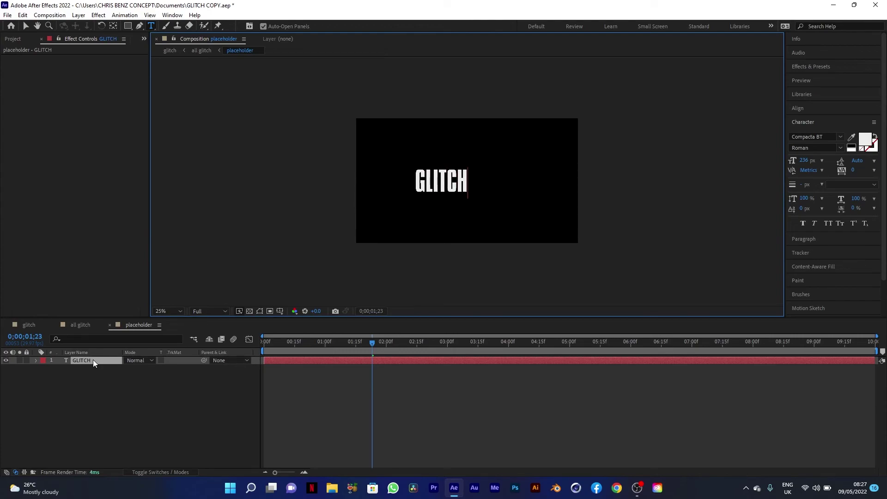
# - Centre the GLITCH text layer horizontally in the placeholder composition
pyautogui.hotkey('ctrl', 'a')
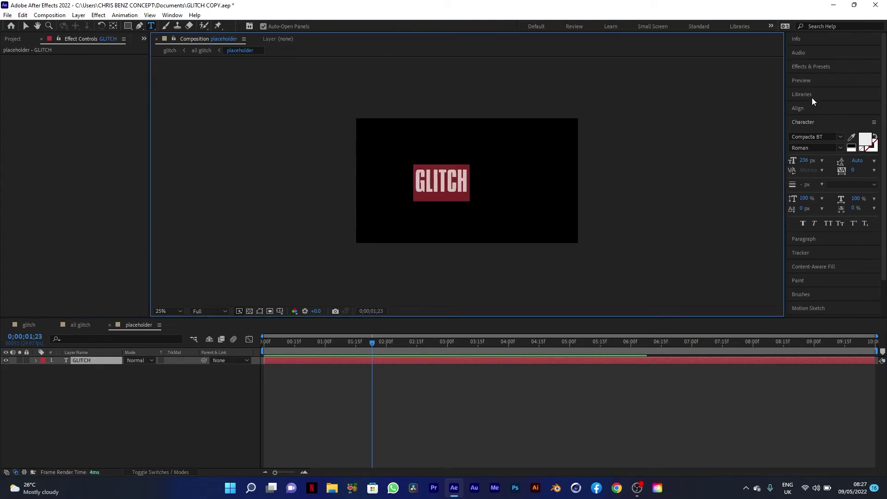
pyautogui.click(818, 109)
pyautogui.click(813, 132)
pyautogui.press('capslock')
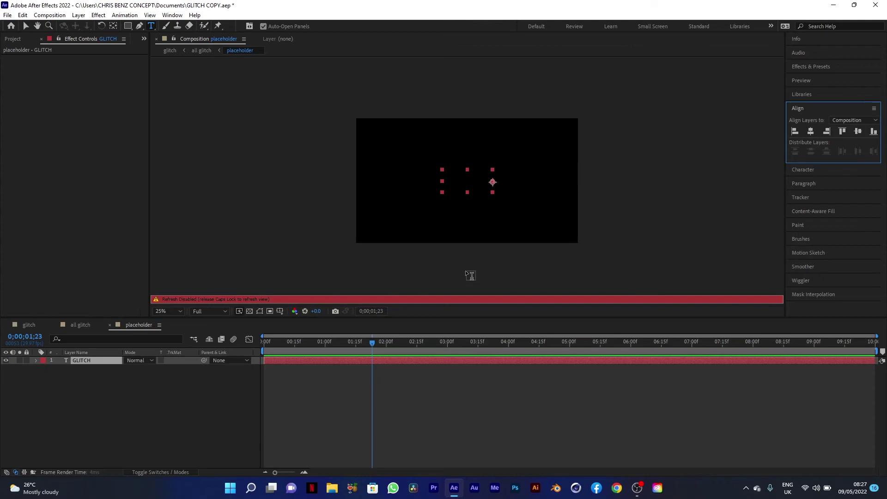
pyautogui.press('capslock')
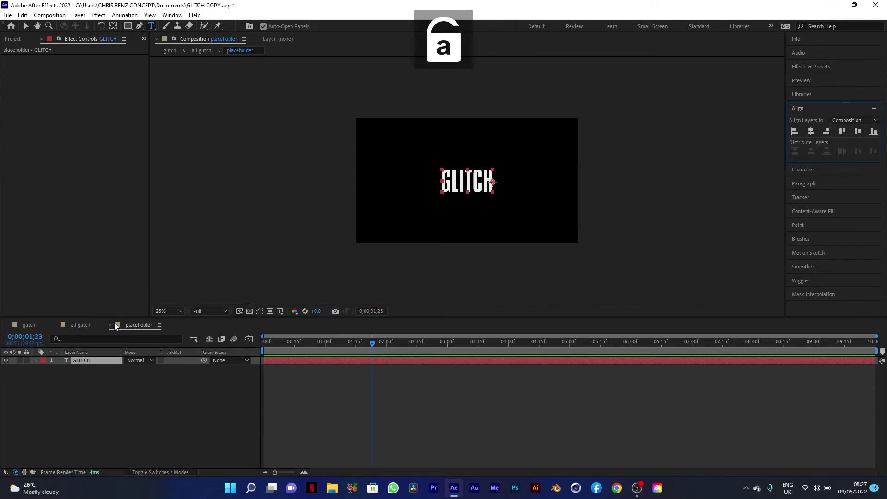
# - Return to the glitch composition, preview the effect on the new text and scrub through its opening seconds
pyautogui.click(27, 326)
pyautogui.click(824, 81)
pyautogui.press('space')
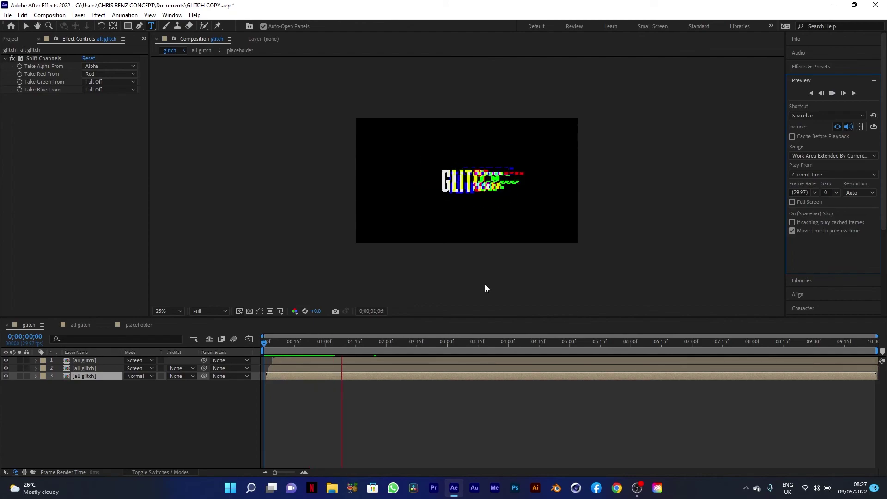
pyautogui.moveTo(352, 341); pyautogui.dragTo(394, 344)
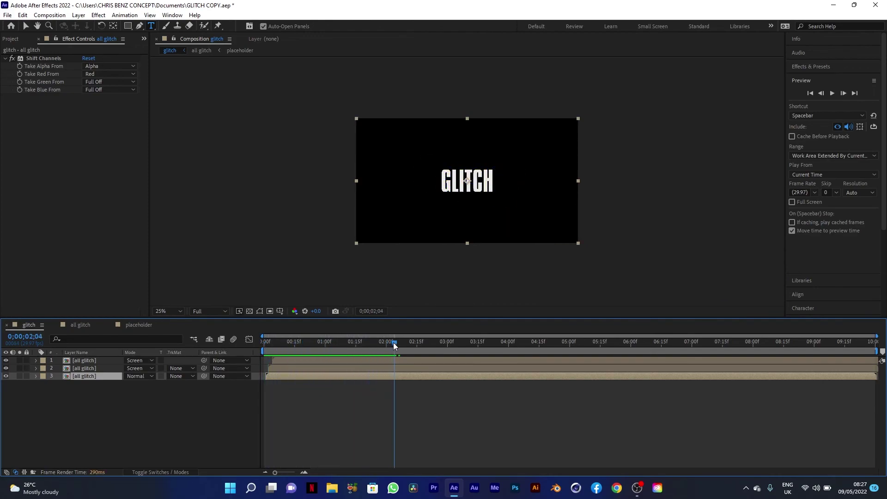
pyautogui.moveTo(263, 343); pyautogui.dragTo(465, 348)
pyautogui.click(268, 343)
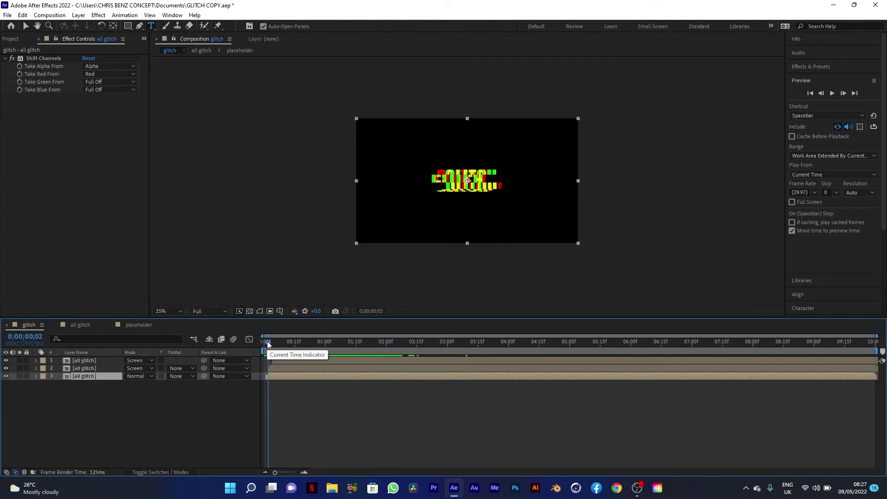
pyautogui.moveTo(268, 344); pyautogui.dragTo(259, 342)
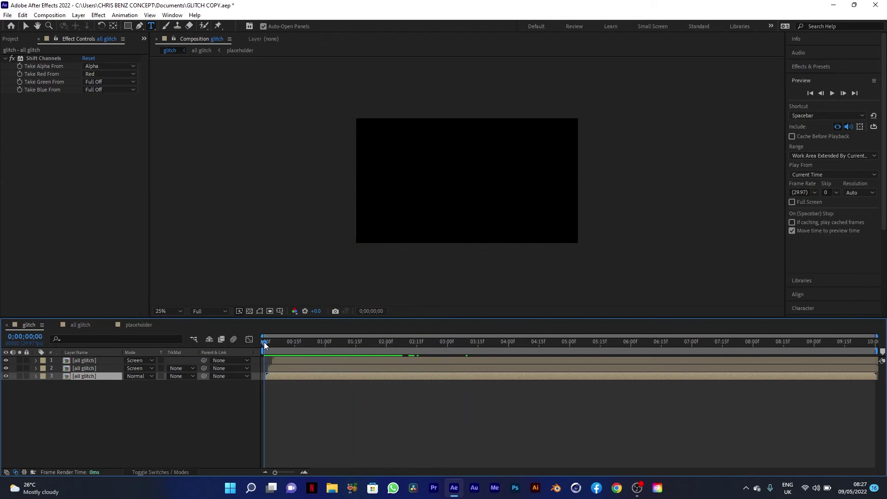